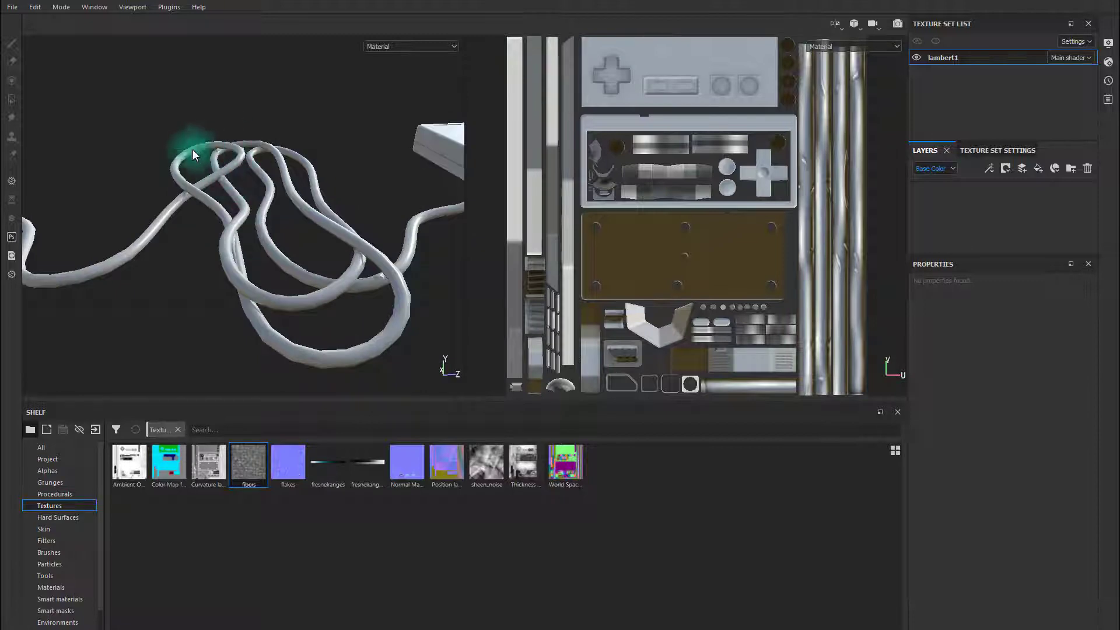
Inspect the bake along the controller's coiled cable and at its connector from several angles.
{"action": "left_click_drag", "start_coordinate": [169, 237], "coordinate": [299, 194], "text": "alt"}
{"action": "middle_click_drag", "start_coordinate": [299, 194], "coordinate": [168, 203], "text": "alt"}
{"action": "right_click_drag", "start_coordinate": [168, 202], "coordinate": [285, 256], "text": "alt"}
{"action": "left_click_drag", "start_coordinate": [221, 308], "coordinate": [245, 307], "text": "alt"}
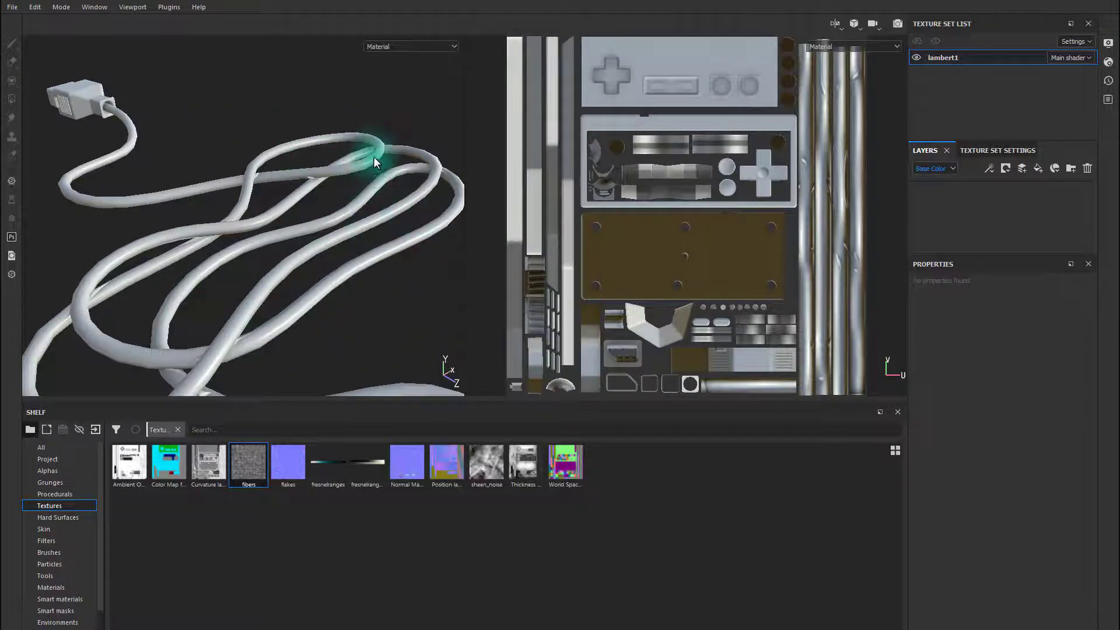
{"action": "left_click_drag", "start_coordinate": [74, 182], "coordinate": [230, 170], "text": "alt"}
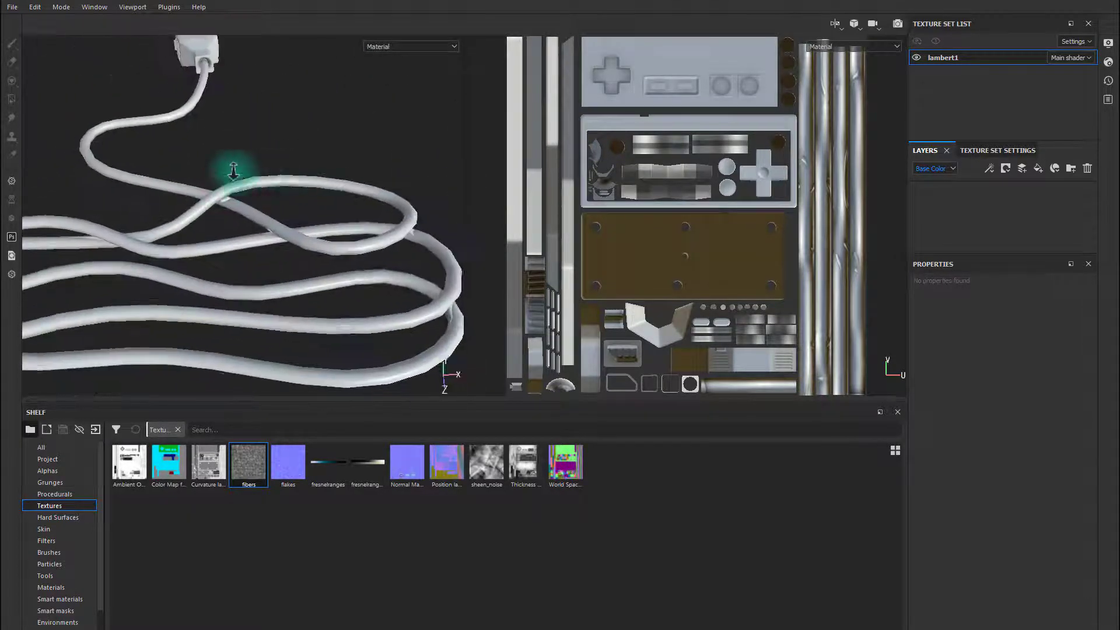
{"action": "left_click_drag", "start_coordinate": [231, 237], "coordinate": [288, 250], "text": "alt"}
{"action": "left_click_drag", "start_coordinate": [151, 163], "coordinate": [295, 242], "text": "alt"}
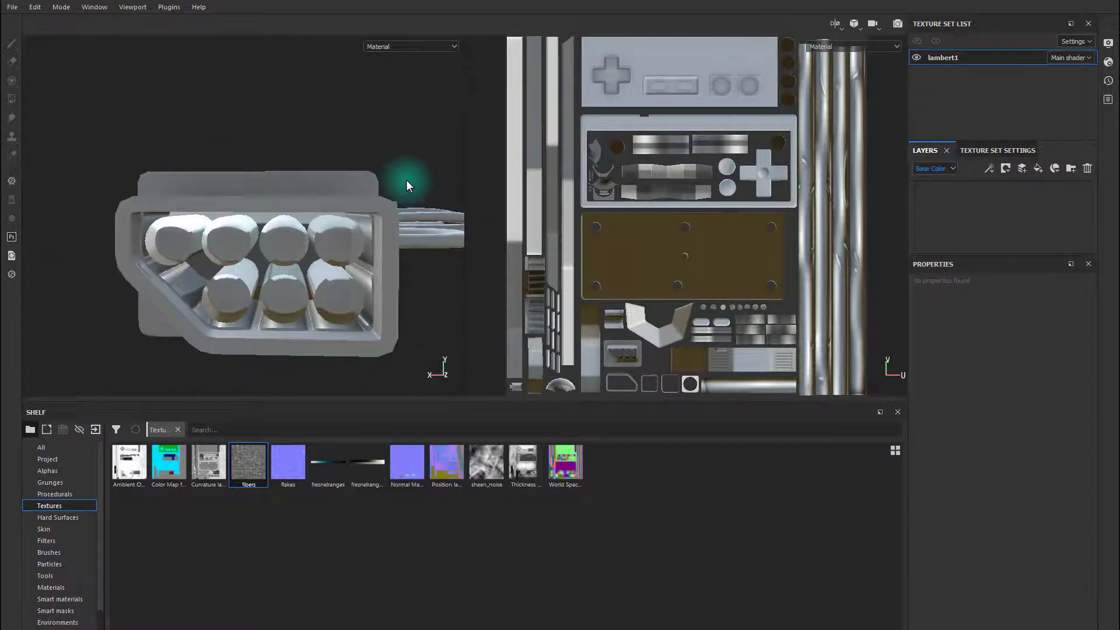
{"action": "left_click_drag", "start_coordinate": [400, 180], "coordinate": [70, 137], "text": "alt"}
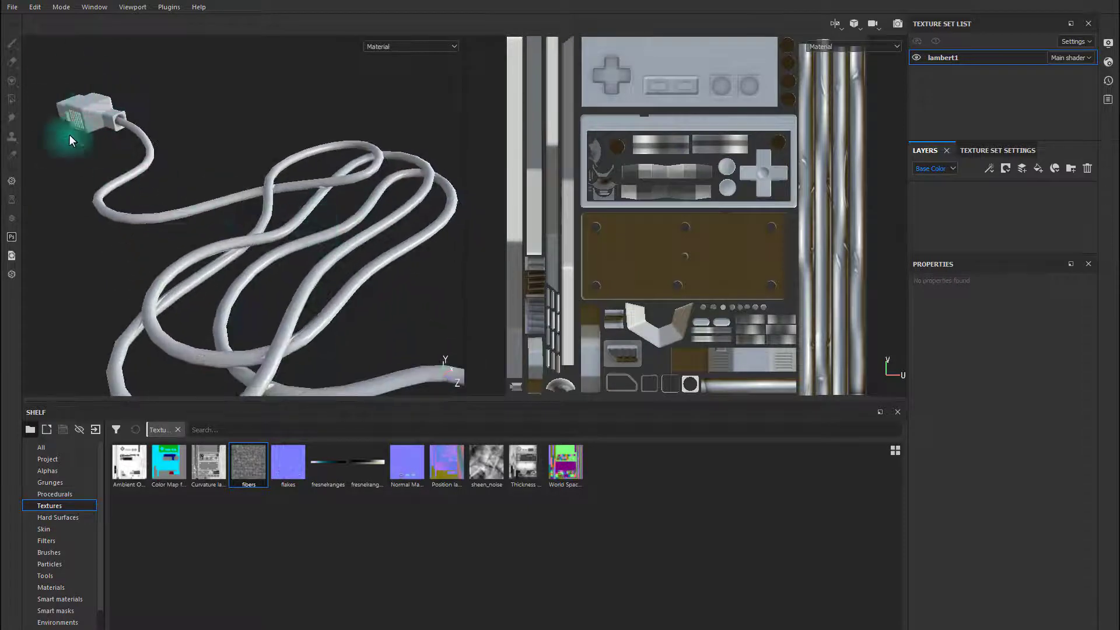
{"action": "left_click_drag", "start_coordinate": [329, 194], "coordinate": [230, 187], "text": "alt"}
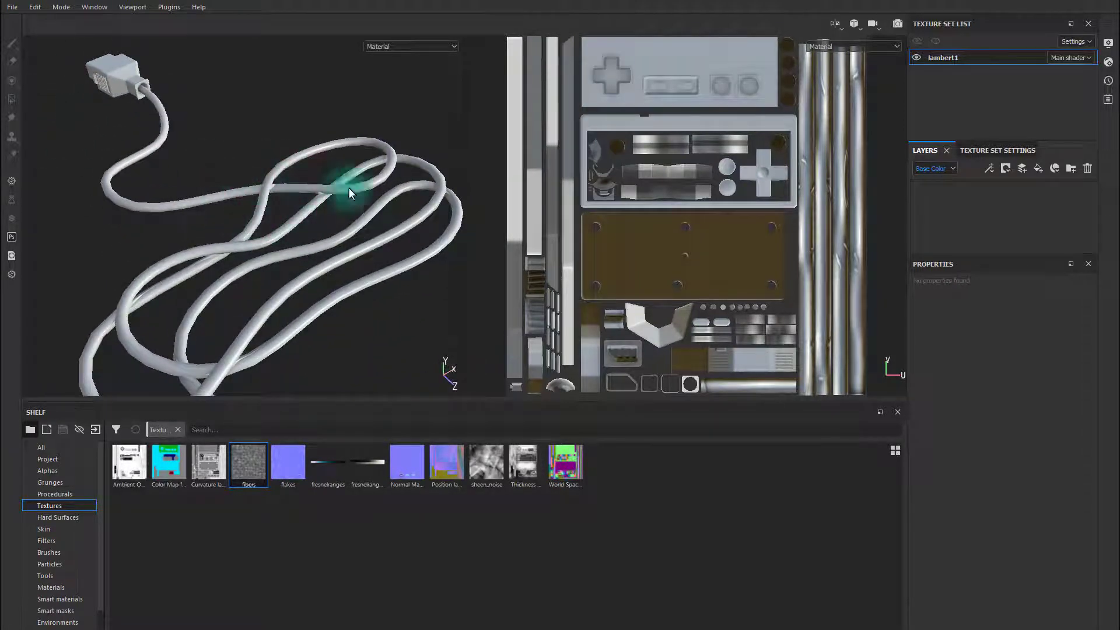
{"action": "mouse_move", "coordinate": [257, 300]}
{"action": "left_mouse_down", "text": "alt"}
{"action": "mouse_move", "coordinate": [230, 275]}
{"action": "mouse_move", "coordinate": [237, 299]}
{"action": "left_mouse_up", "text": "alt"}
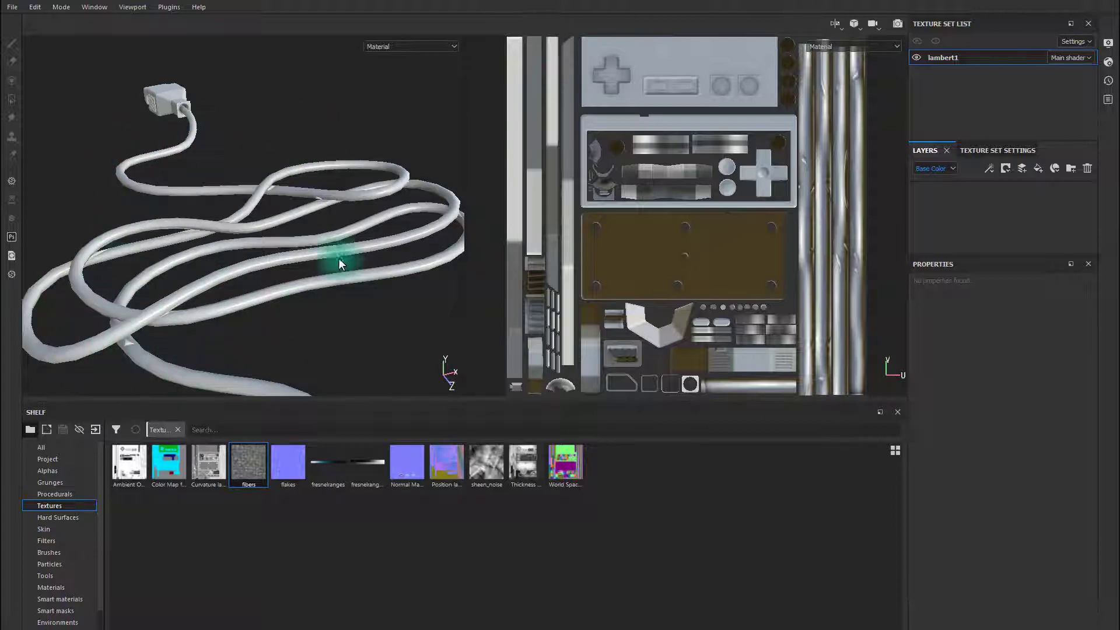
{"action": "scroll", "coordinate": [230, 169], "scroll_direction": "down", "scroll_amount": 5}
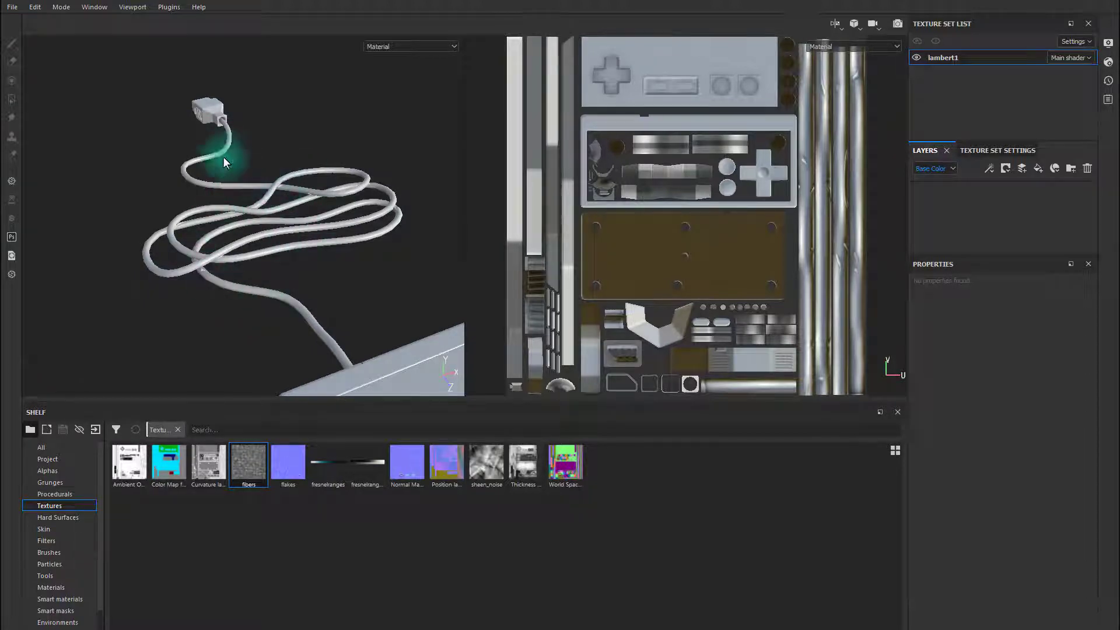
{"action": "middle_click_drag", "start_coordinate": [223, 157], "coordinate": [172, 74], "text": "alt"}
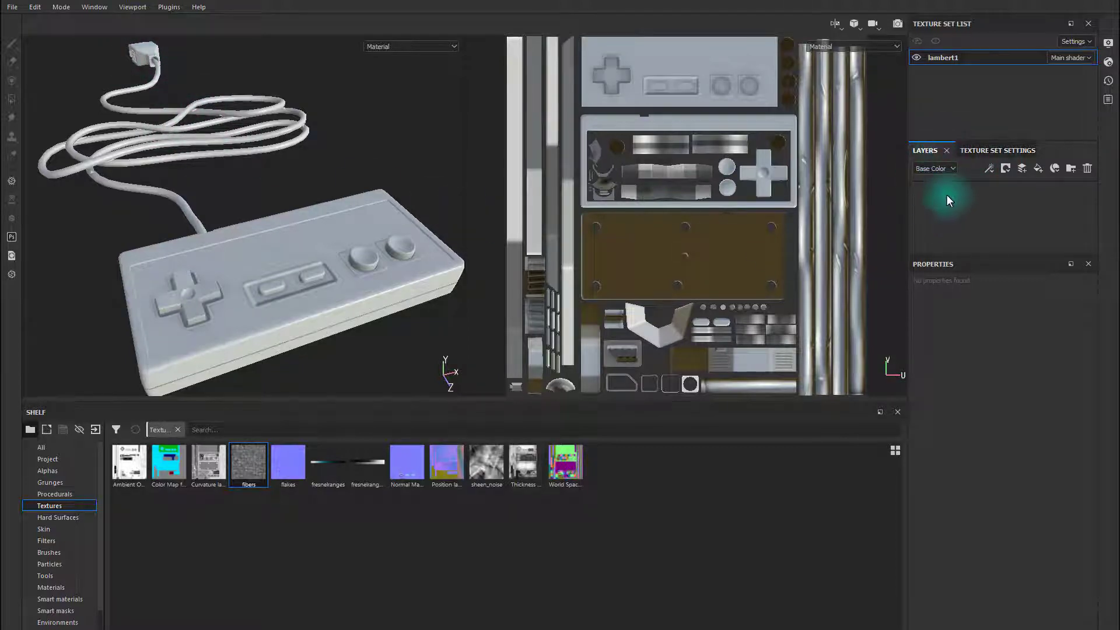
Set the normal mixing of the lambert1 texture set to Replace.
{"action": "left_click", "coordinate": [992, 151]}
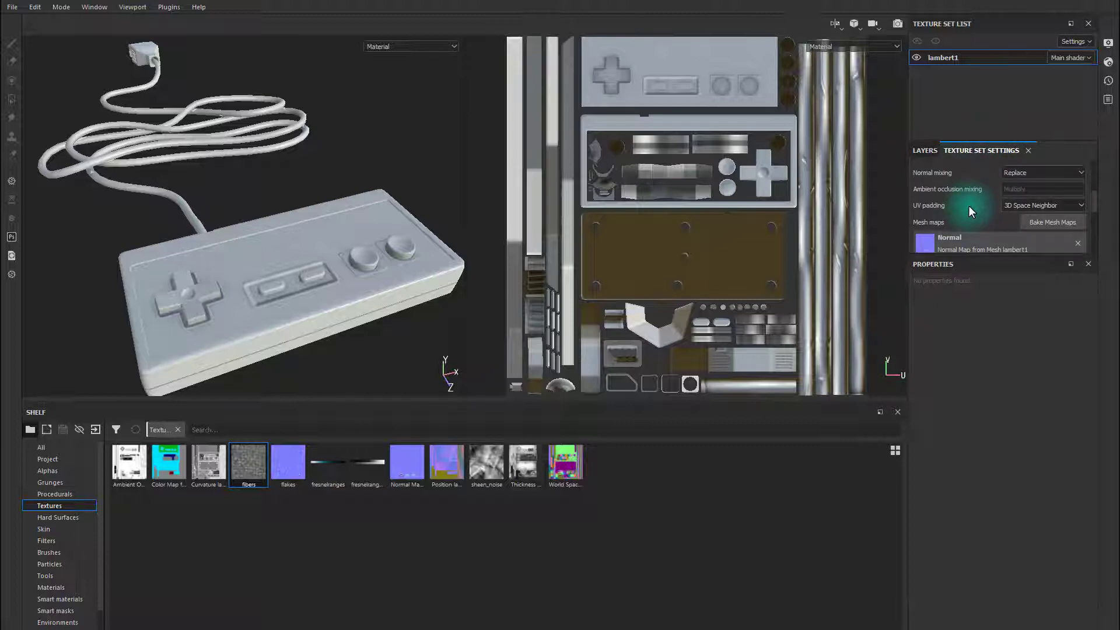
{"action": "scroll", "coordinate": [969, 205], "scroll_direction": "up", "scroll_amount": 3}
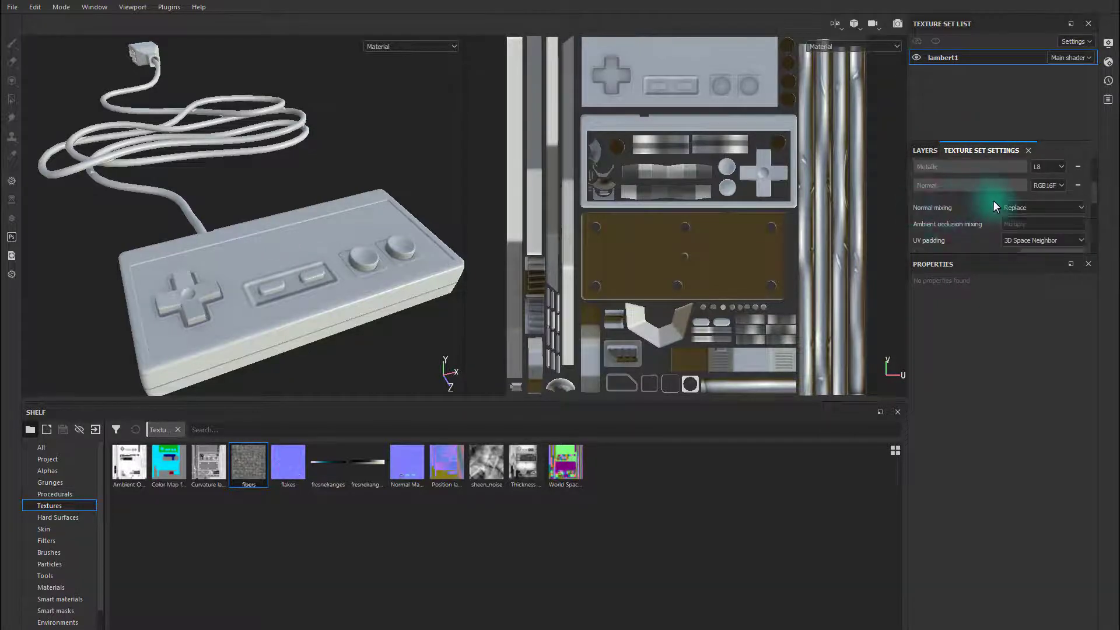
{"action": "left_click", "coordinate": [1033, 207]}
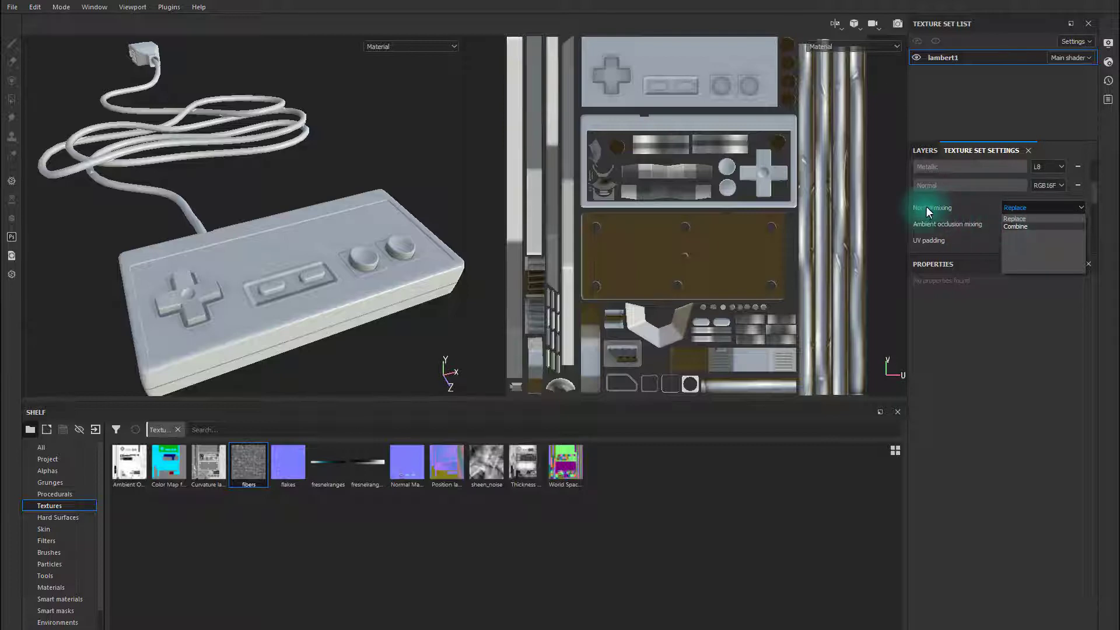
{"action": "left_click", "coordinate": [1014, 220]}
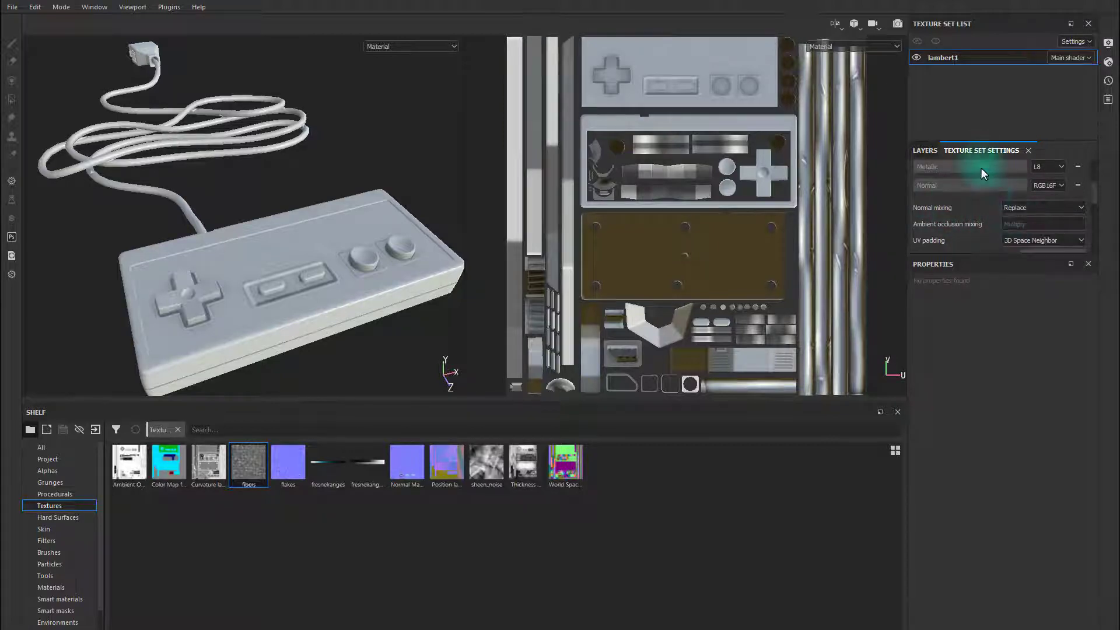
Add an ambient occlusion channel to the texture set and set ambient occlusion mixing to Replace.
{"action": "scroll", "coordinate": [982, 165], "scroll_direction": "up", "scroll_amount": 5}
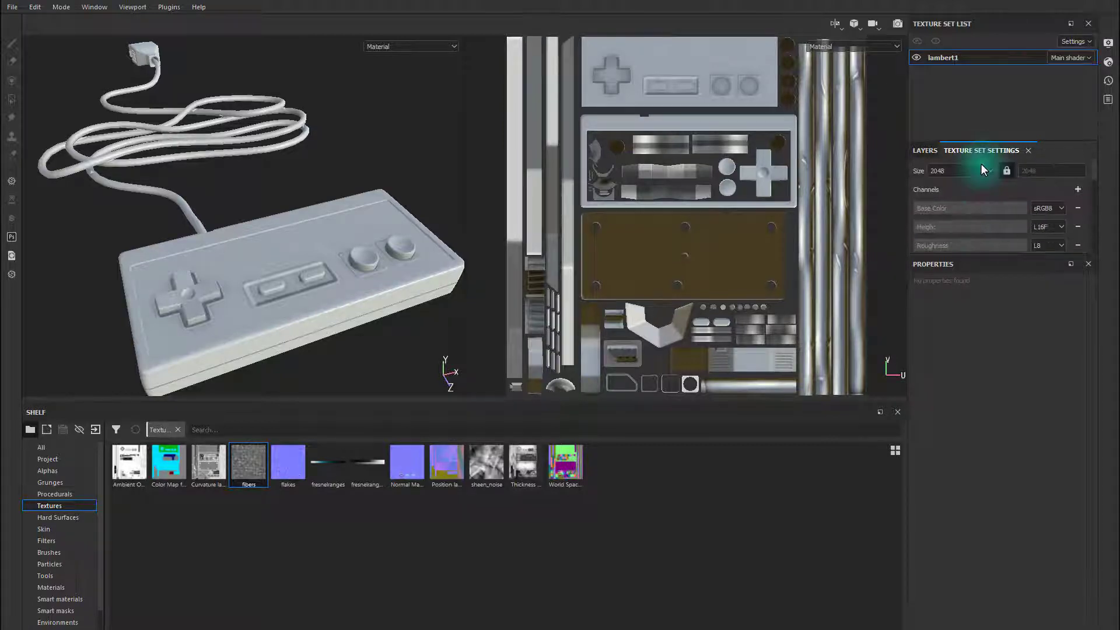
{"action": "left_click", "coordinate": [1077, 192]}
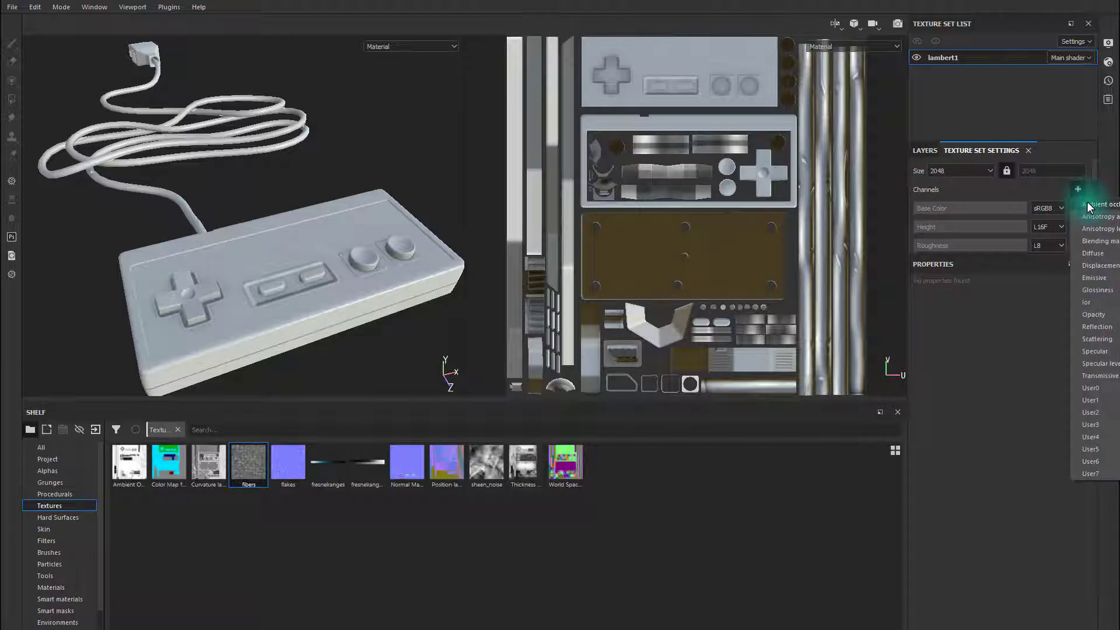
{"action": "left_click", "coordinate": [1087, 201]}
{"action": "scroll", "coordinate": [1041, 195], "scroll_direction": "down", "scroll_amount": 4}
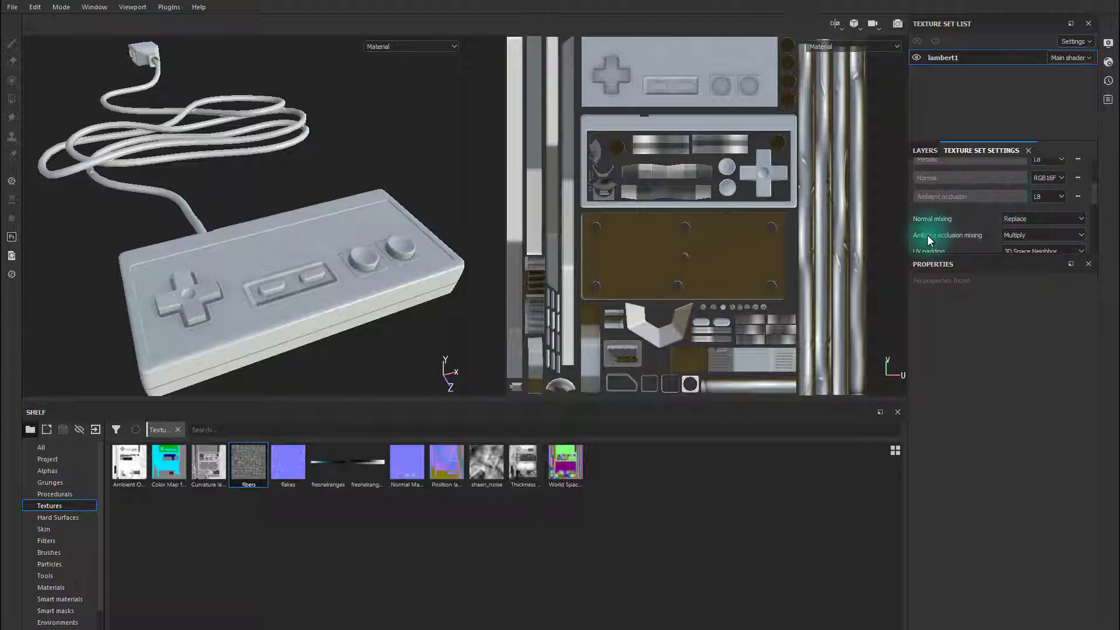
{"action": "left_click", "coordinate": [1022, 235]}
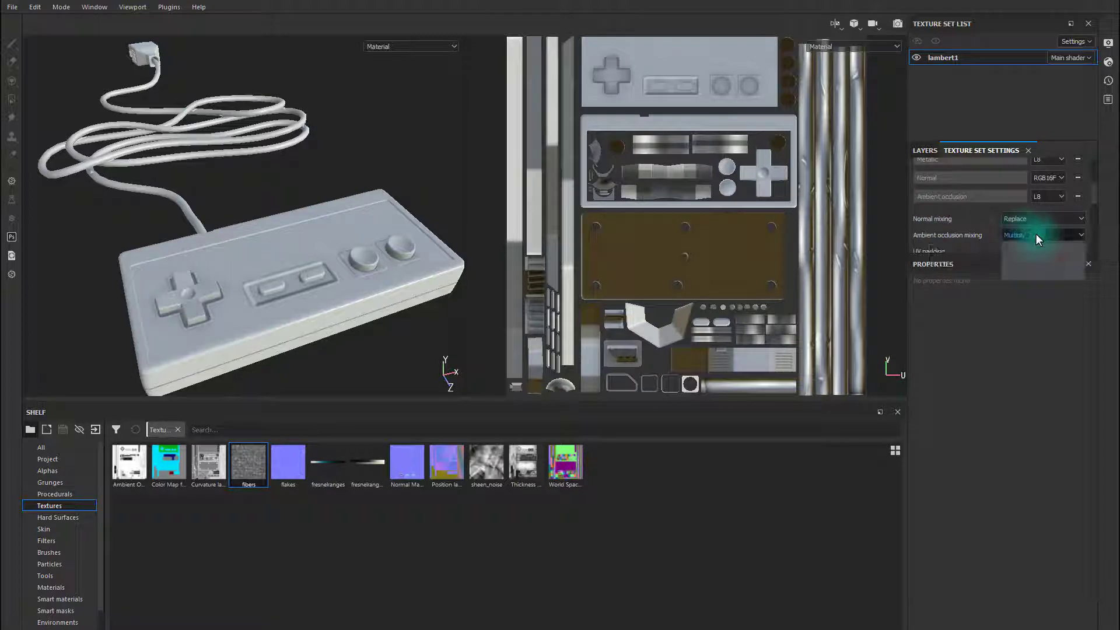
{"action": "left_click", "coordinate": [1019, 246]}
{"action": "scroll", "coordinate": [977, 215], "scroll_direction": "down", "scroll_amount": 5}
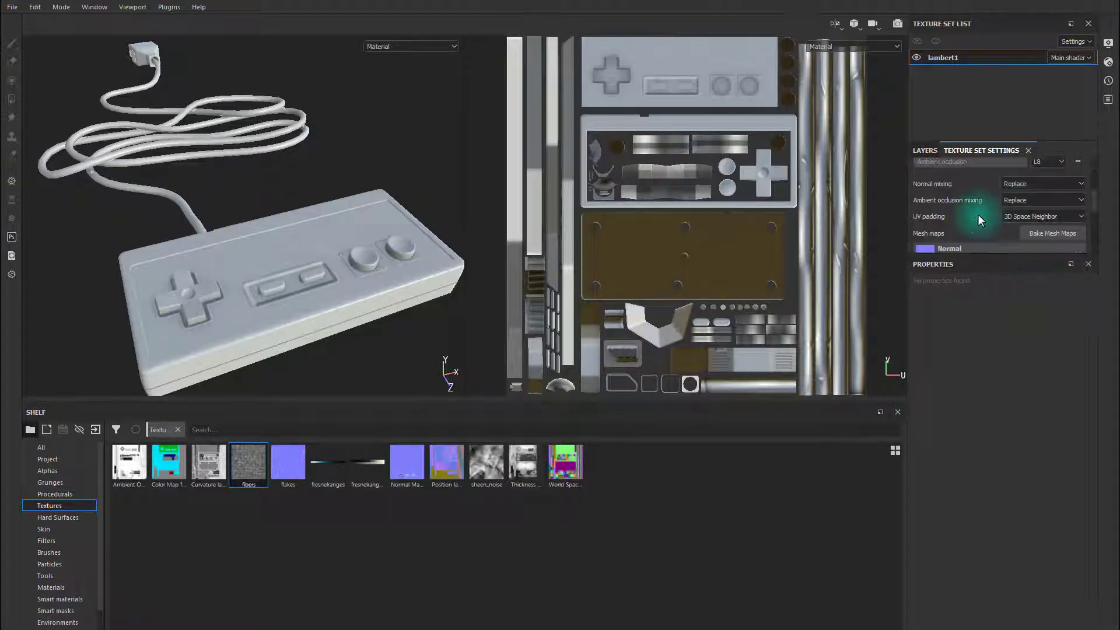
{"action": "scroll", "coordinate": [977, 215], "scroll_direction": "up", "scroll_amount": 8}
{"action": "scroll", "coordinate": [979, 215], "scroll_direction": "up", "scroll_amount": 3}
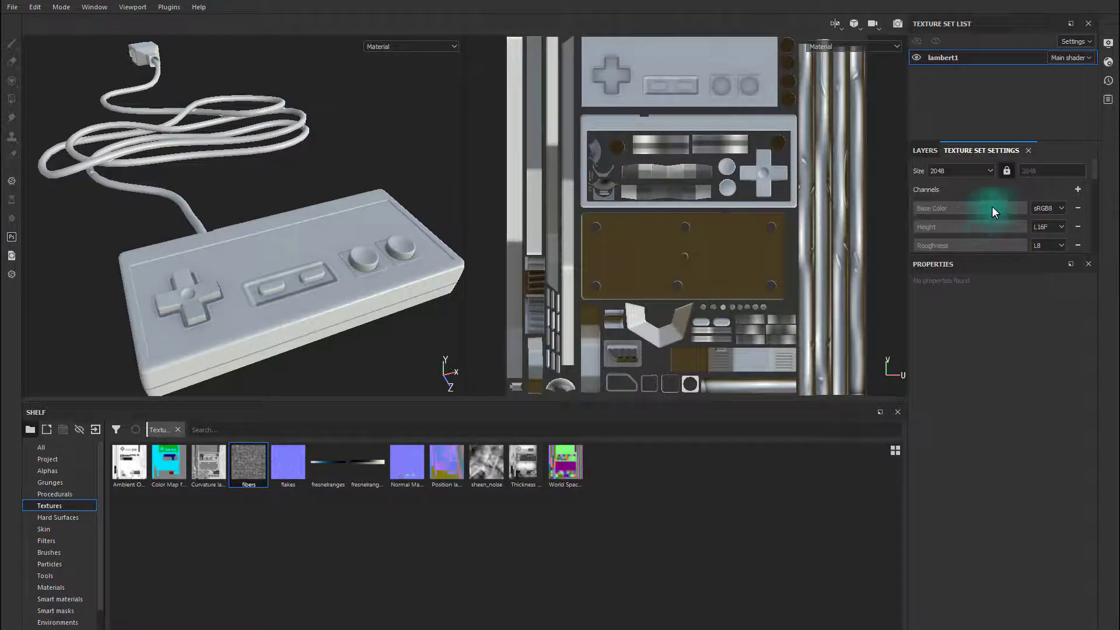
{"action": "scroll", "coordinate": [983, 211], "scroll_direction": "down", "scroll_amount": 3}
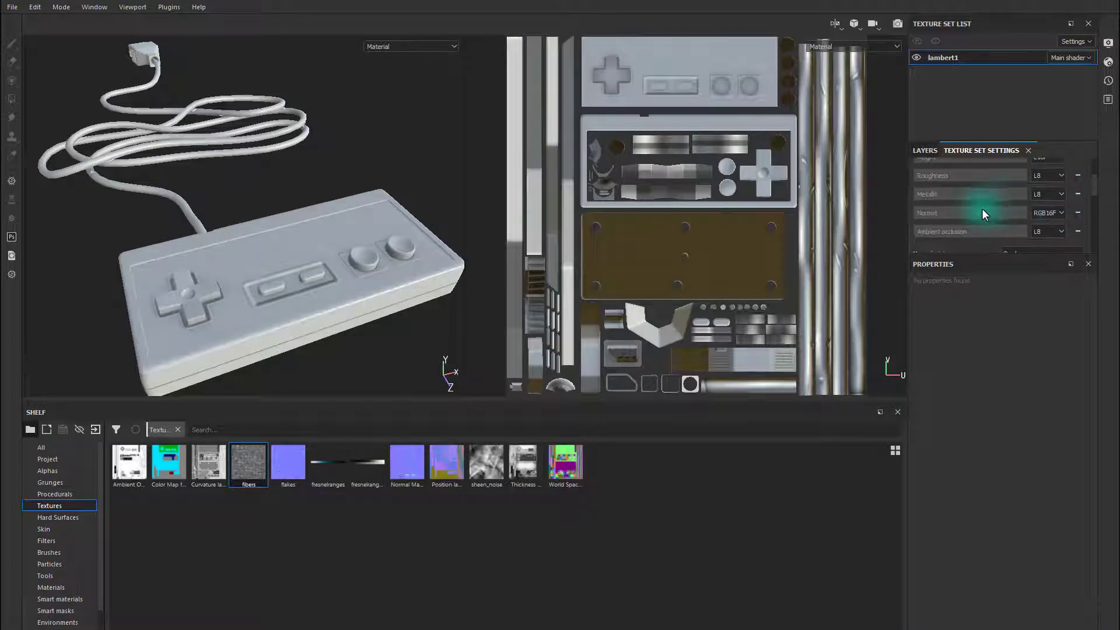
{"action": "scroll", "coordinate": [976, 218], "scroll_direction": "down", "scroll_amount": 2}
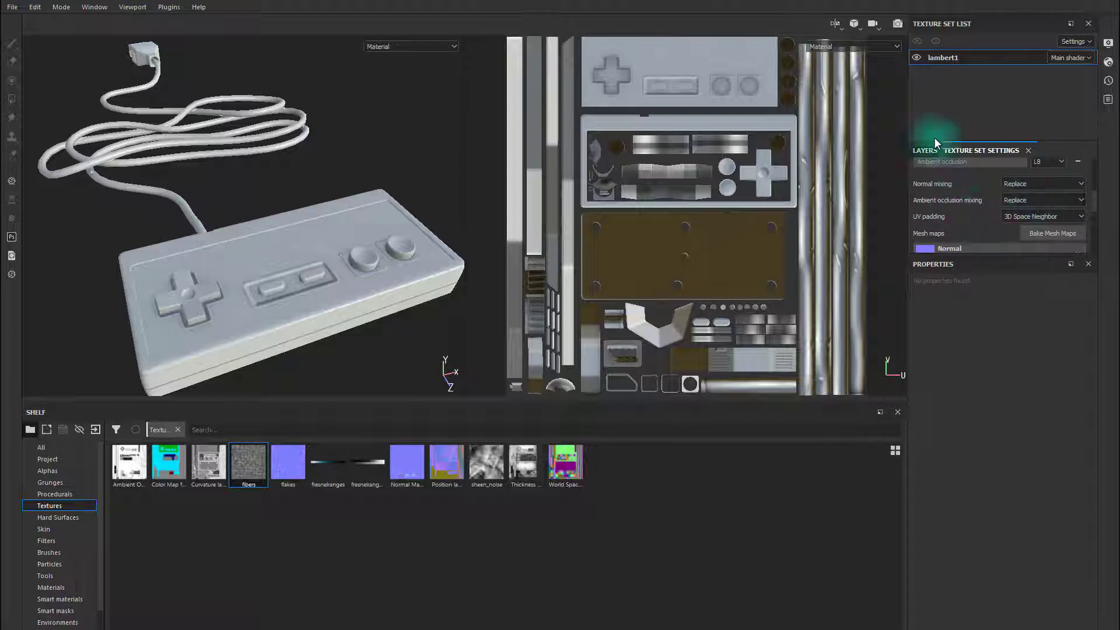
Add a fill layer and name it BakingFixes.
{"action": "left_click", "coordinate": [927, 150]}
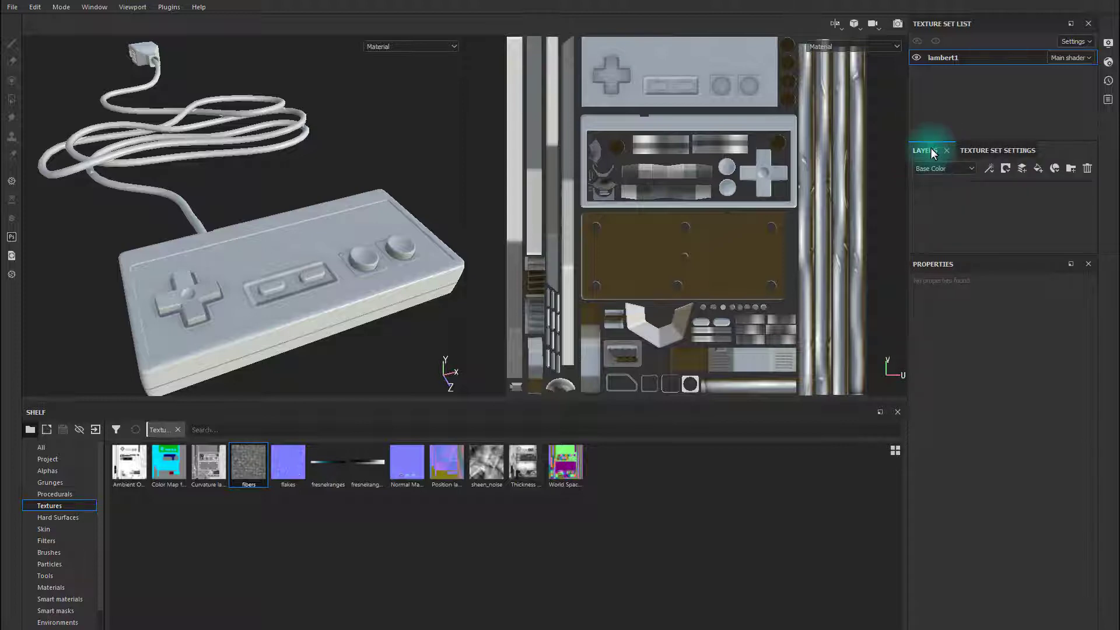
{"action": "left_click", "coordinate": [1039, 170]}
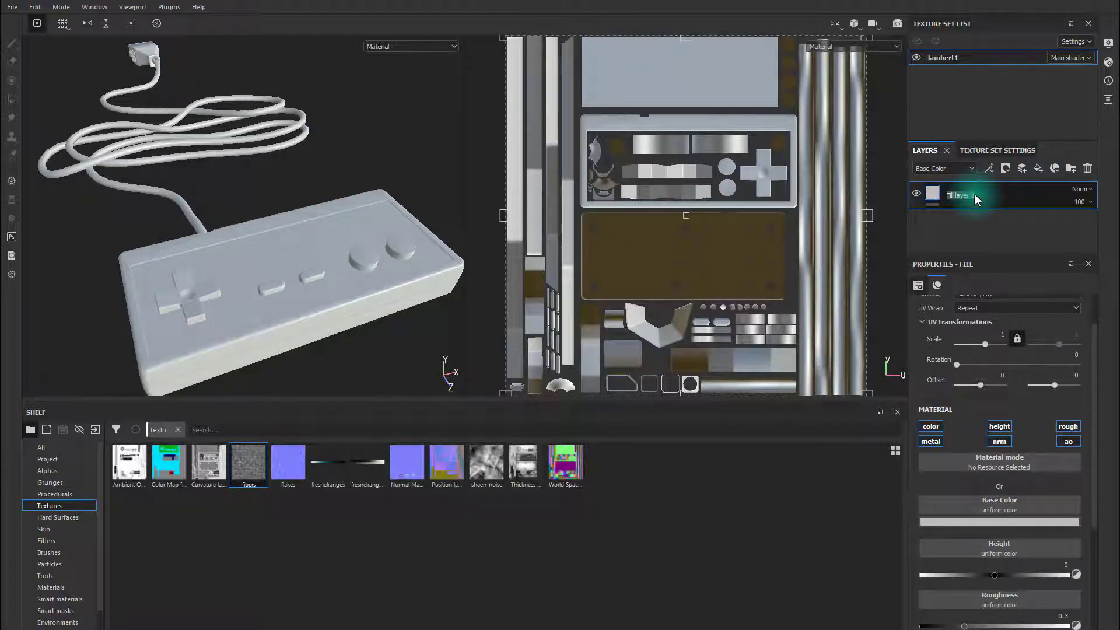
{"action": "type", "text": "BakingFixes"}
{"action": "left_click", "coordinate": [984, 235]}
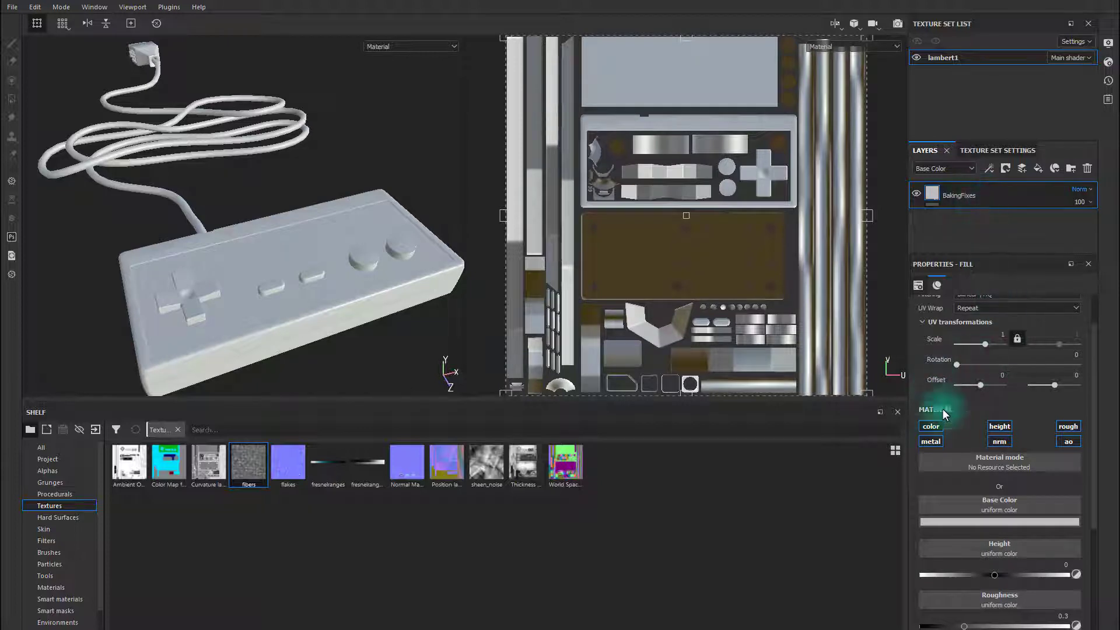
Turn off the color, metal, height and rough channels of the BakingFixes layer, keeping only nrm and ao.
{"action": "left_click", "coordinate": [930, 442]}
{"action": "left_click", "coordinate": [1000, 426]}
{"action": "left_click", "coordinate": [1068, 426]}
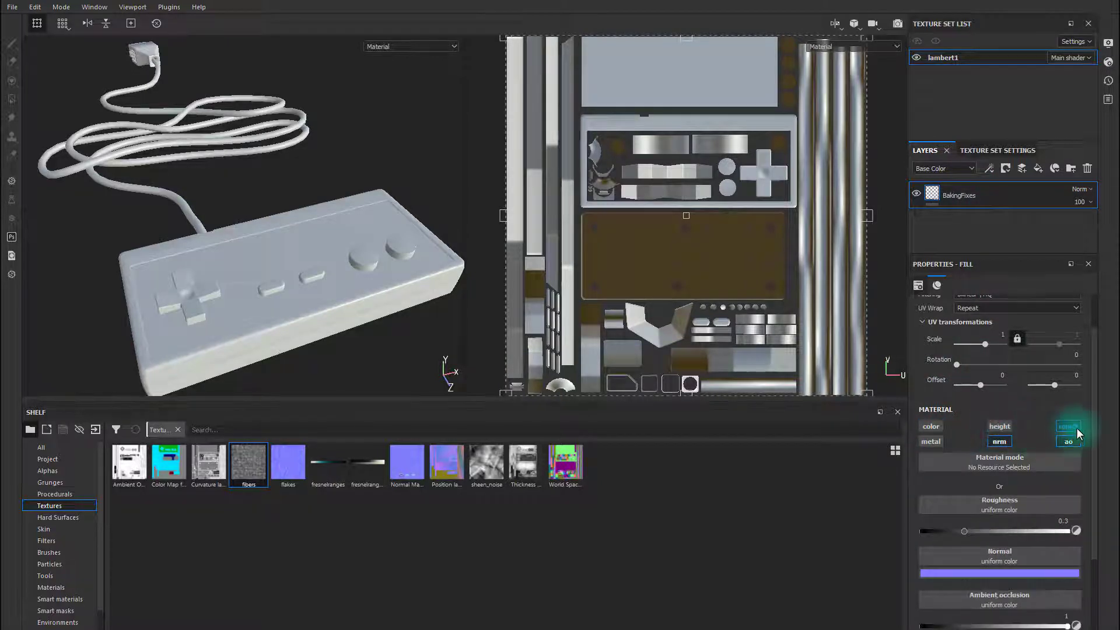
{"action": "left_click", "coordinate": [1000, 441]}
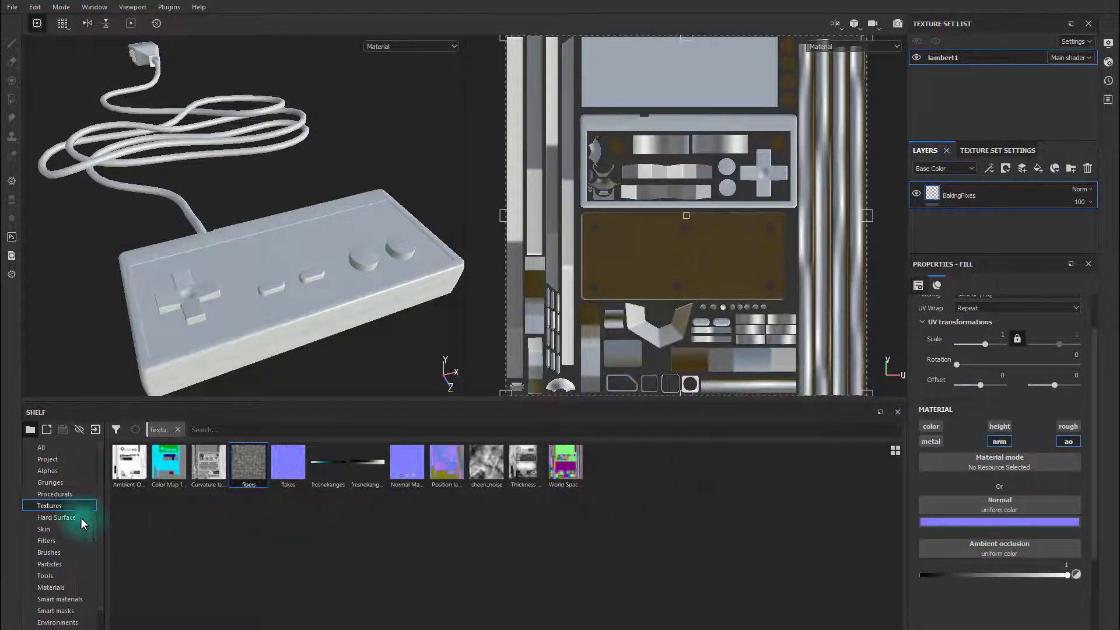
Assign the baked Normal and Ambient Occlusion maps from mesh lambert1 to the fill layer's matching channels.
{"action": "left_click", "coordinate": [54, 494]}
{"action": "left_click", "coordinate": [56, 505]}
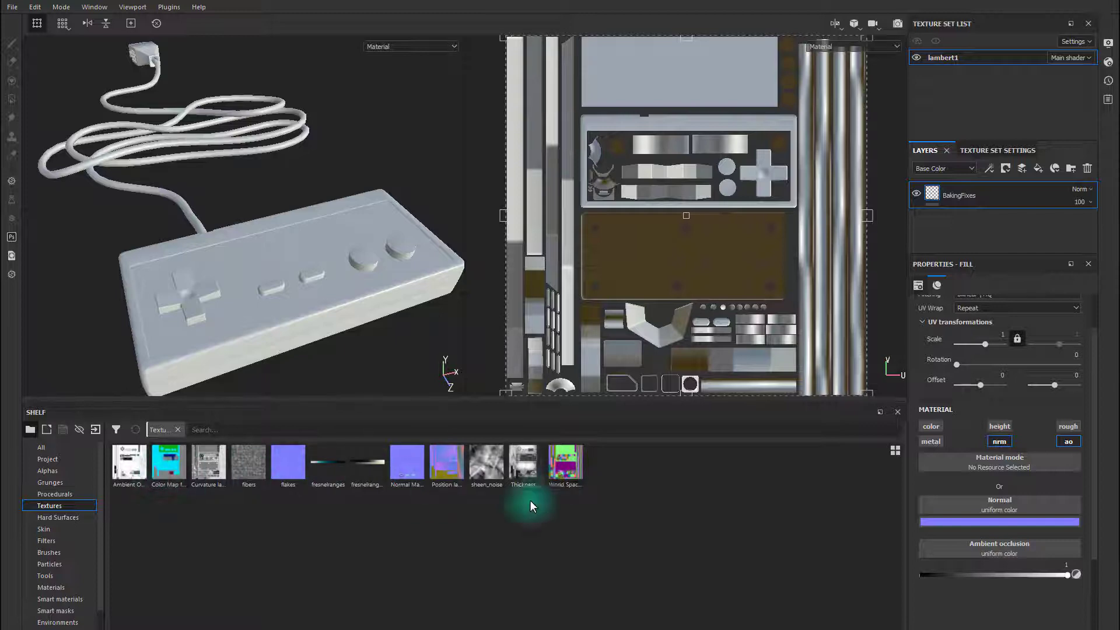
{"action": "mouse_move", "coordinate": [407, 470]}
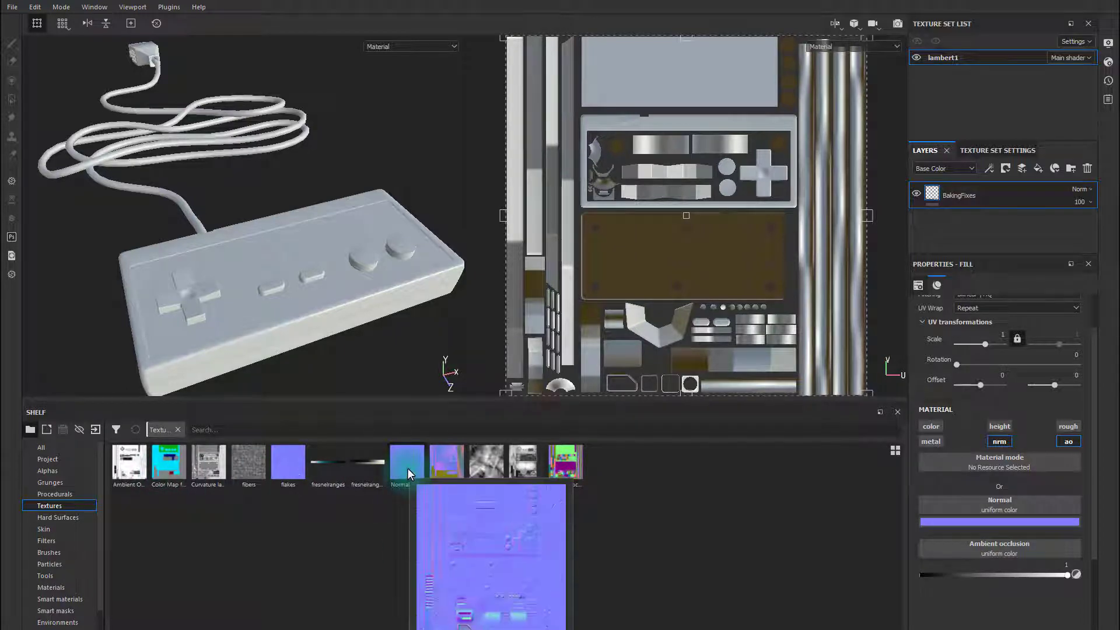
{"action": "left_click_drag", "start_coordinate": [408, 461], "coordinate": [999, 505]}
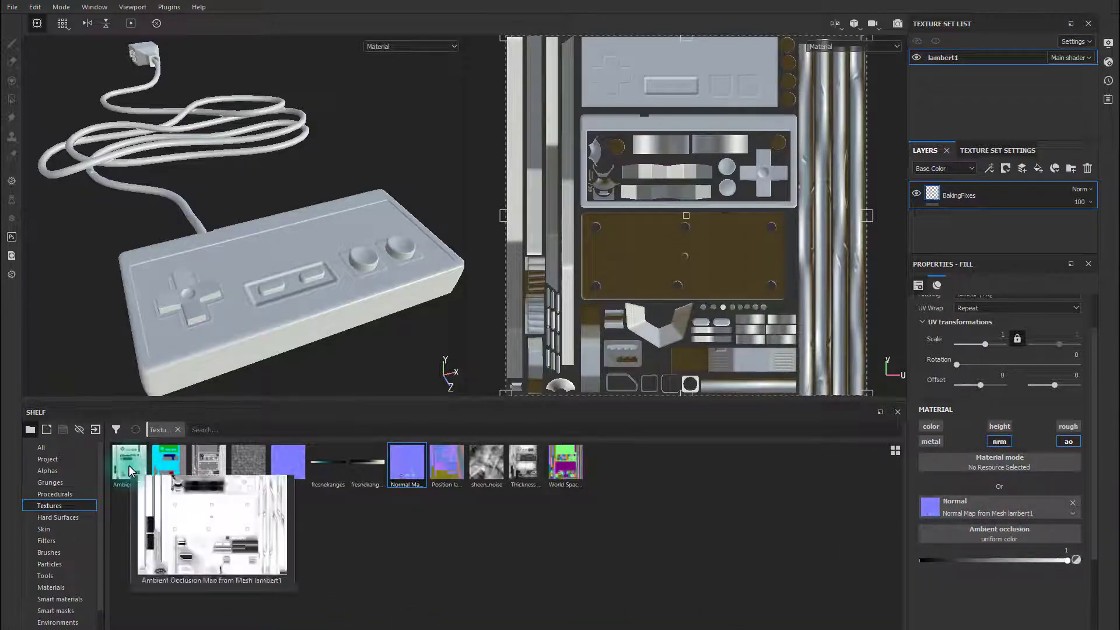
{"action": "mouse_move", "coordinate": [129, 463]}
{"action": "left_mouse_down"}
{"action": "mouse_move", "coordinate": [445, 583]}
{"action": "mouse_move", "coordinate": [967, 545]}
{"action": "left_mouse_up"}
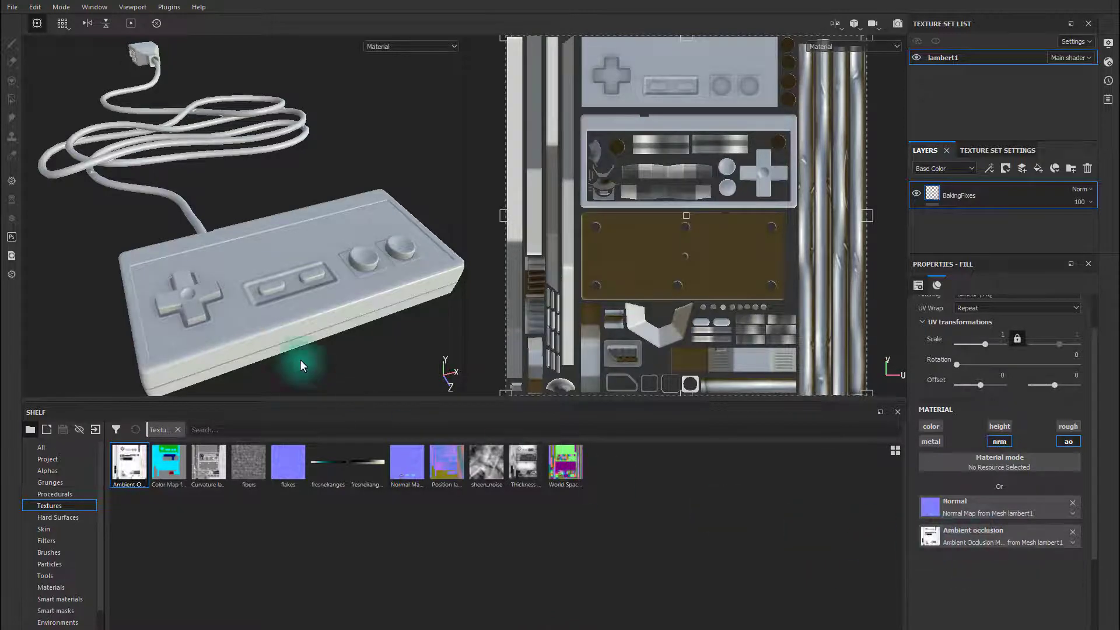
Add a white mask to the BakingFixes layer.
{"action": "left_click_drag", "start_coordinate": [251, 283], "coordinate": [330, 312], "text": "alt"}
{"action": "middle_click_drag", "start_coordinate": [248, 281], "coordinate": [400, 327], "text": "alt"}
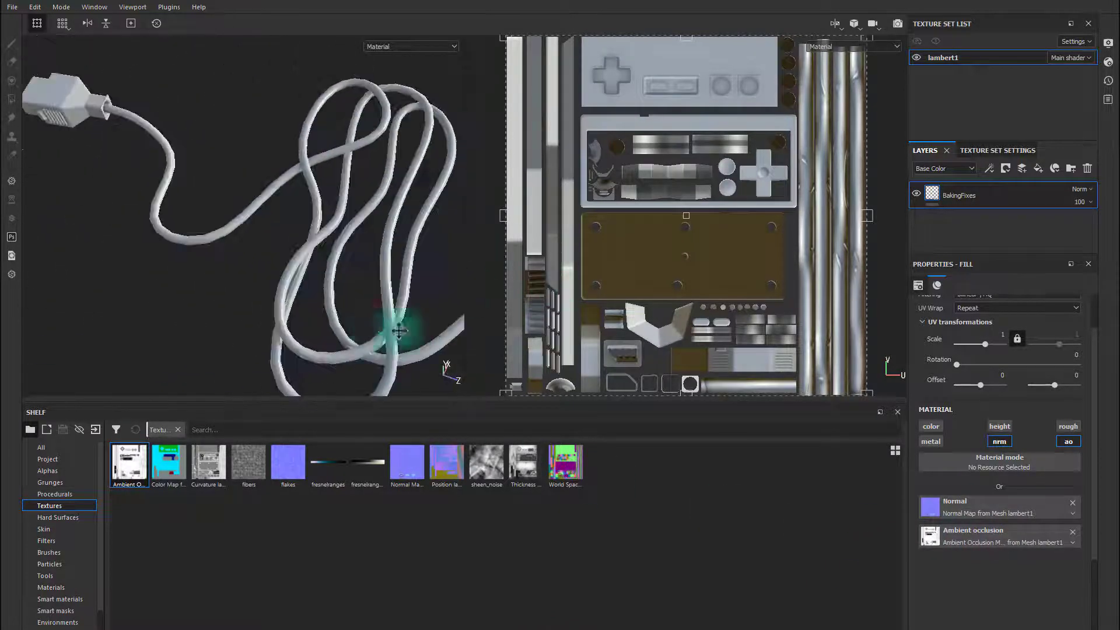
{"action": "right_click_drag", "start_coordinate": [245, 271], "coordinate": [385, 285], "text": "alt"}
{"action": "middle_click_drag", "start_coordinate": [355, 262], "coordinate": [270, 312], "text": "alt"}
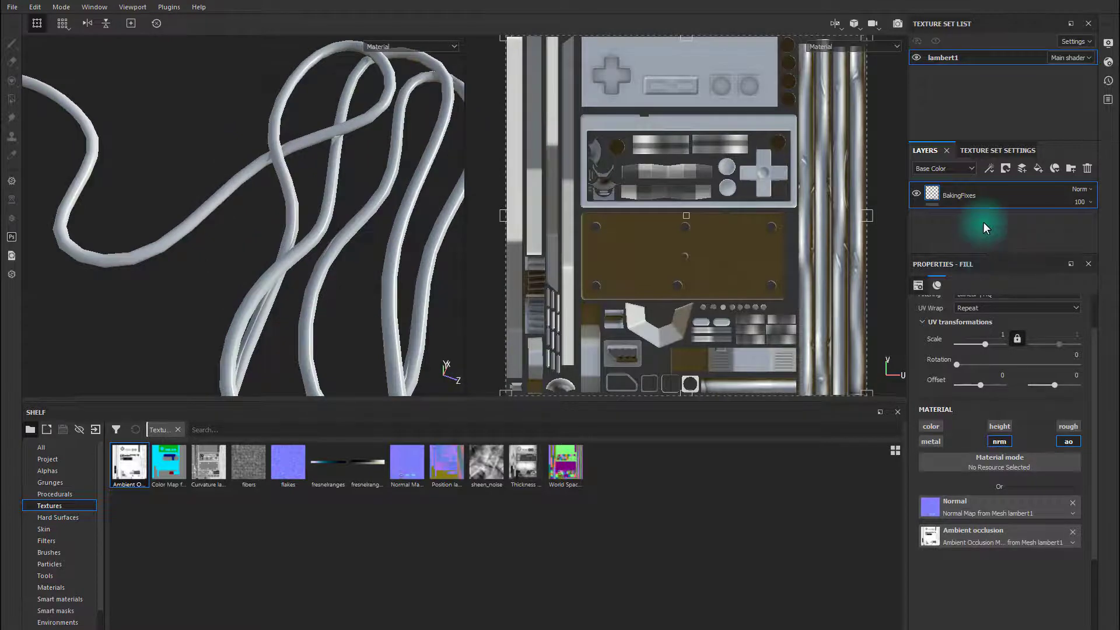
{"action": "right_click", "coordinate": [999, 197]}
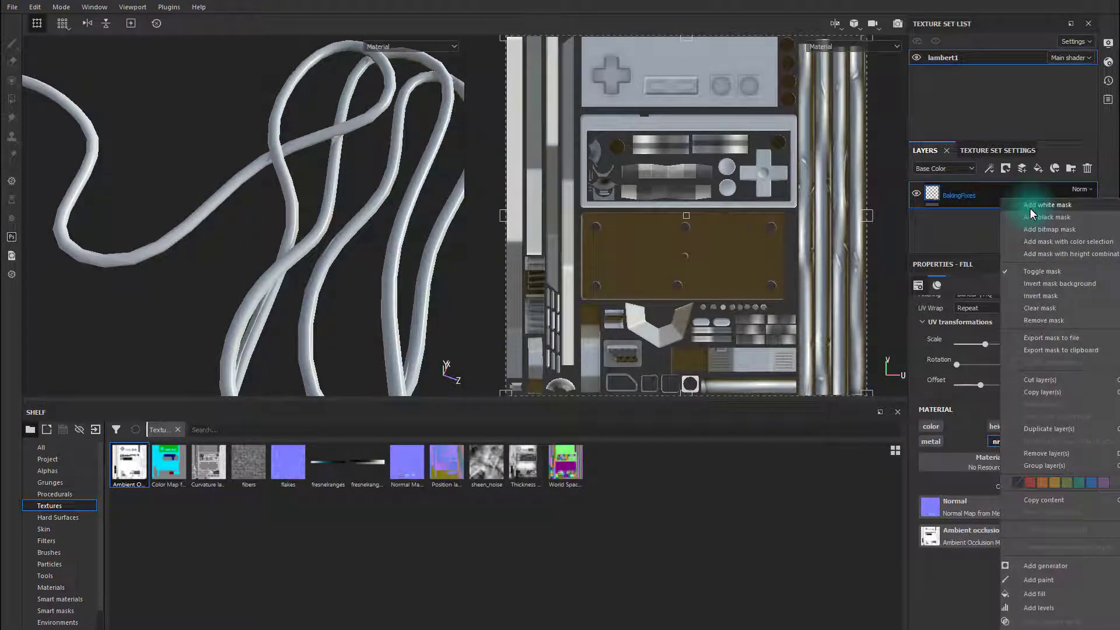
{"action": "left_click", "coordinate": [1029, 209]}
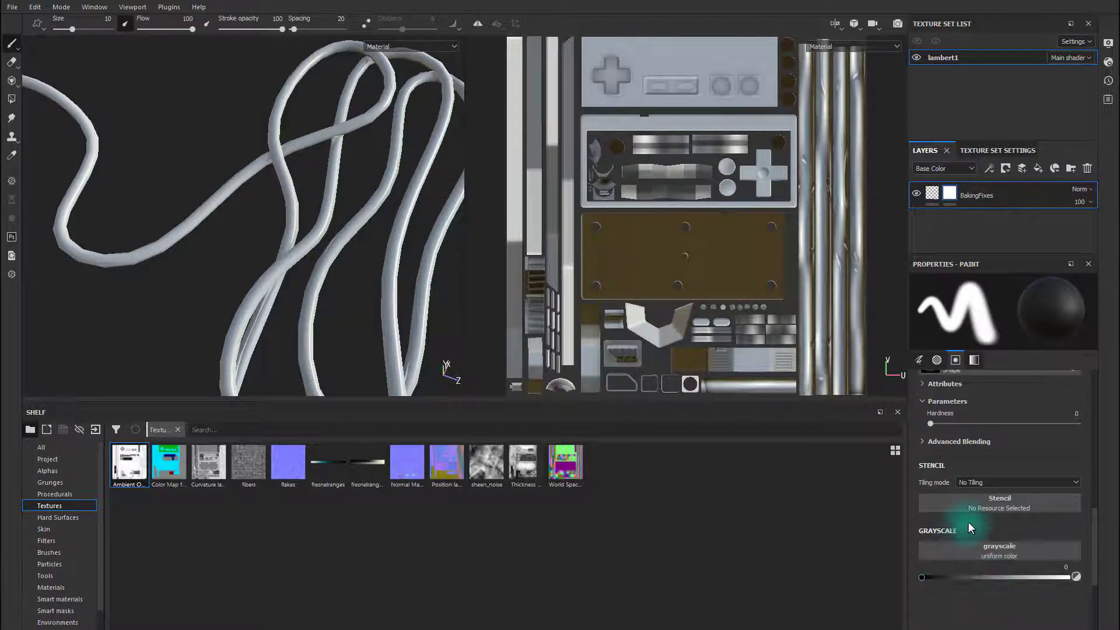
Set the mask brush's grayscale value to 0 for painting black.
{"action": "scroll", "coordinate": [980, 455], "scroll_direction": "down", "scroll_amount": 3}
{"action": "scroll", "coordinate": [989, 460], "scroll_direction": "up", "scroll_amount": 3}
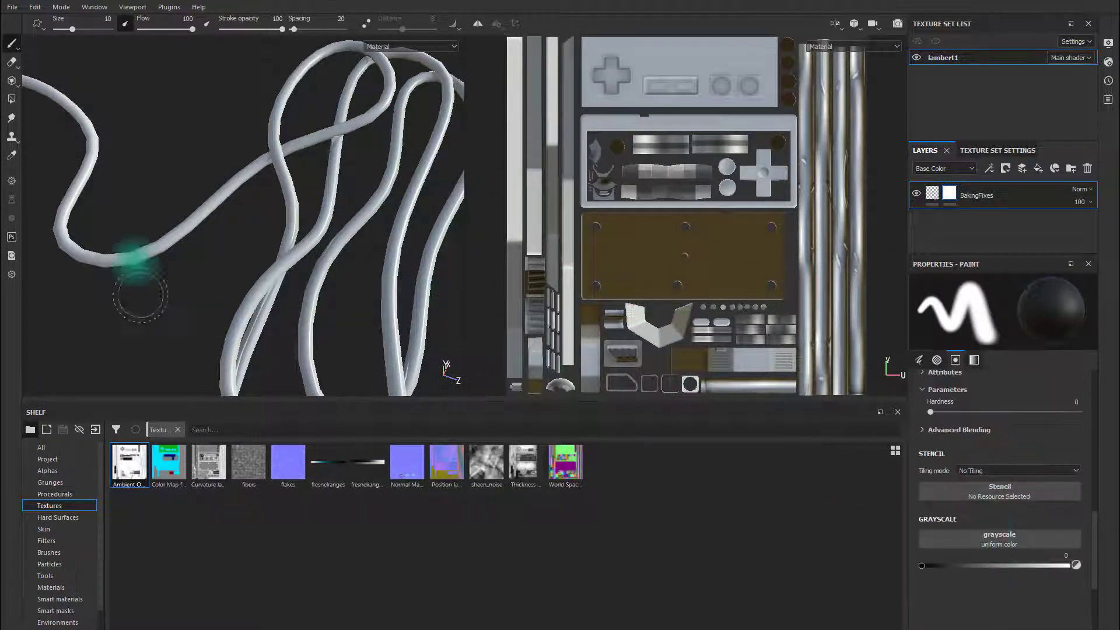
{"action": "left_click_drag", "start_coordinate": [962, 566], "coordinate": [793, 543]}
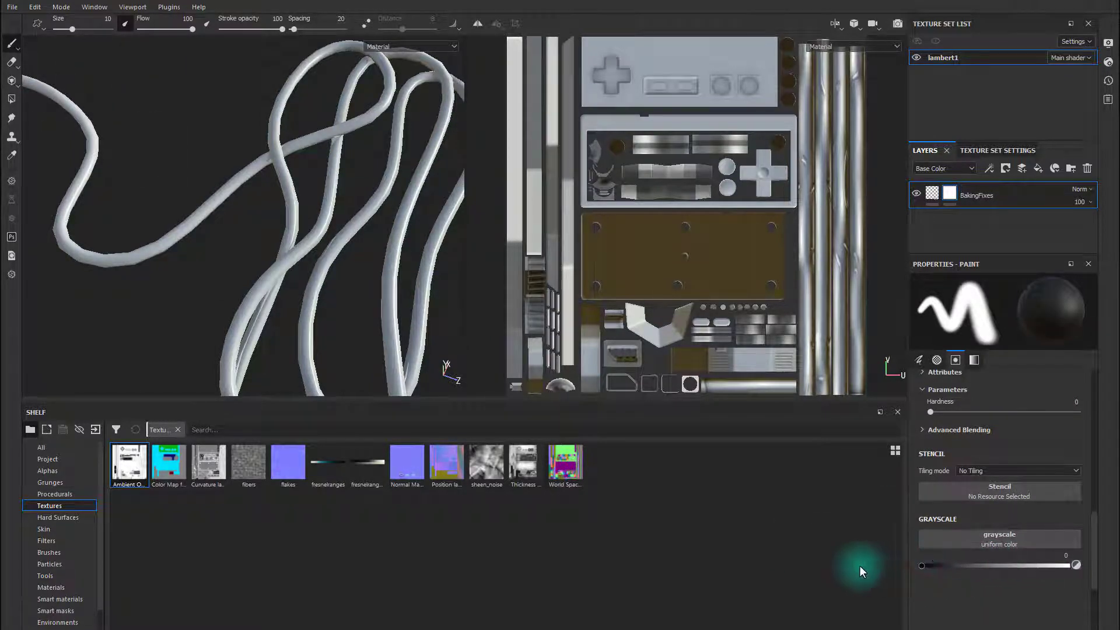
Set up Polygon Fill for the BakingFixes mask with color 0 and the UV island fill mode.
{"action": "left_click", "coordinate": [12, 100]}
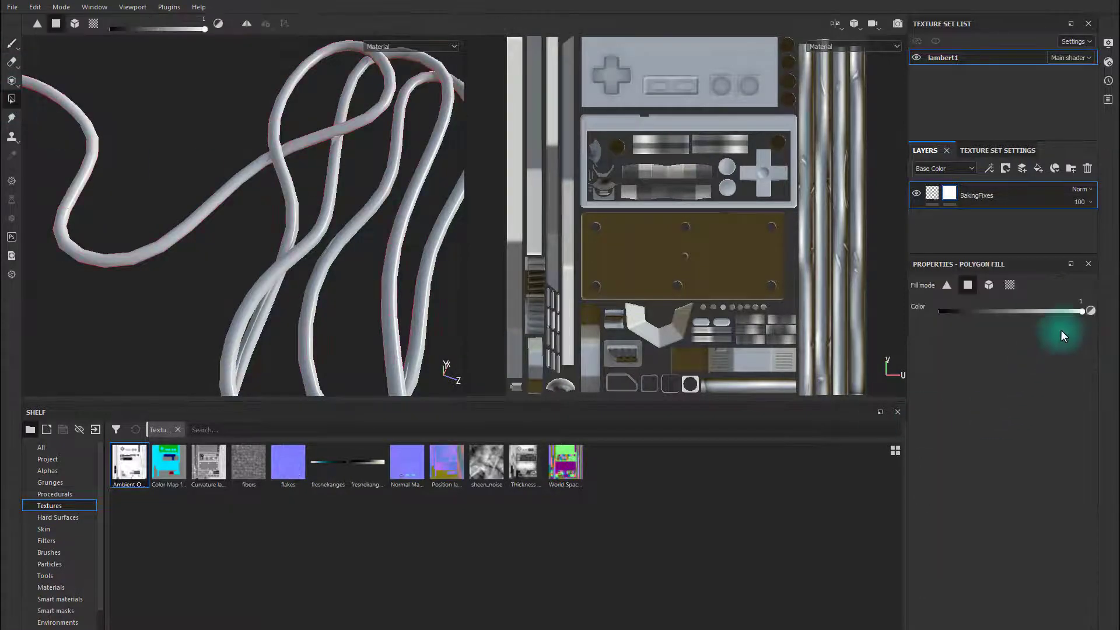
{"action": "left_click_drag", "start_coordinate": [1078, 315], "coordinate": [889, 314]}
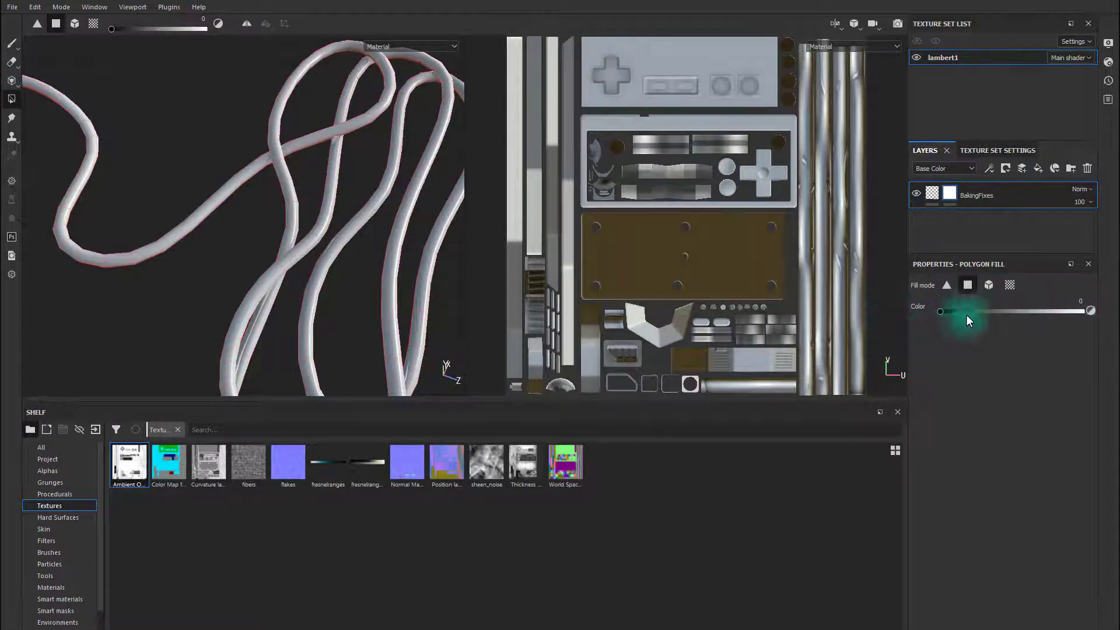
{"action": "left_click", "coordinate": [1010, 285]}
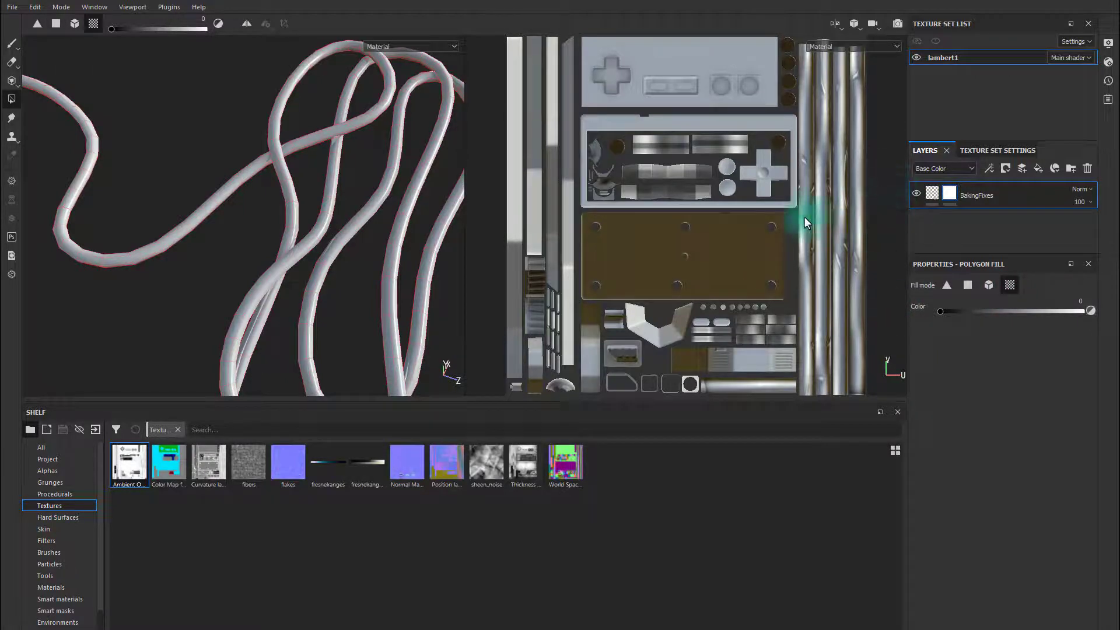
Fill the four long cable UV islands black in the BakingFixes mask to hide their baking errors.
{"action": "scroll", "coordinate": [804, 216], "scroll_direction": "up", "scroll_amount": 5}
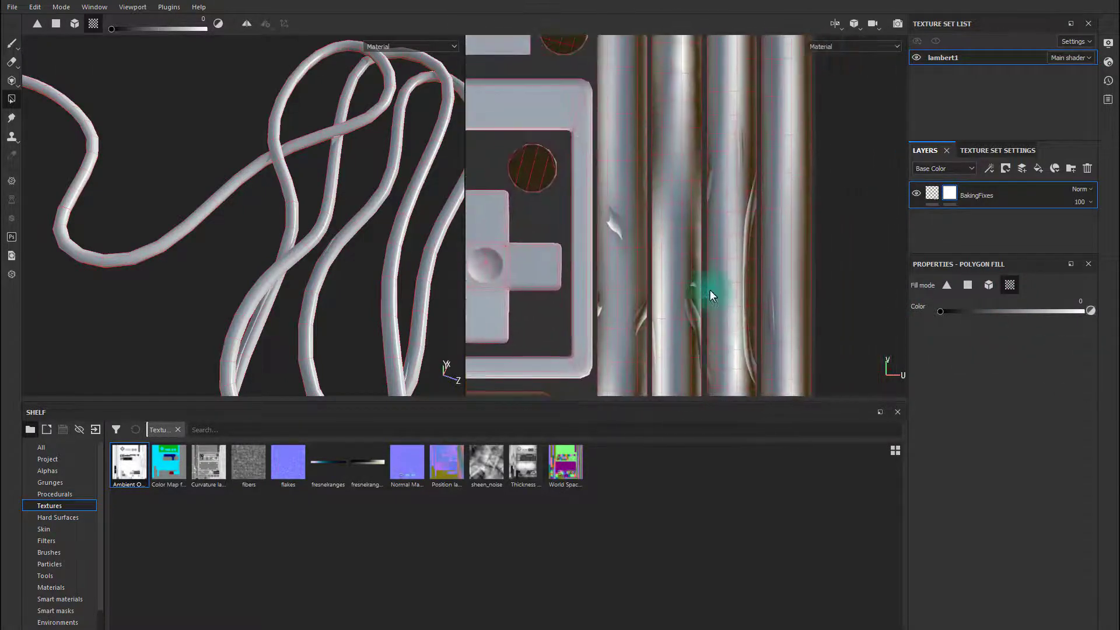
{"action": "scroll", "coordinate": [615, 195], "scroll_direction": "down", "scroll_amount": 3}
{"action": "middle_click_drag", "start_coordinate": [784, 144], "coordinate": [755, 191]}
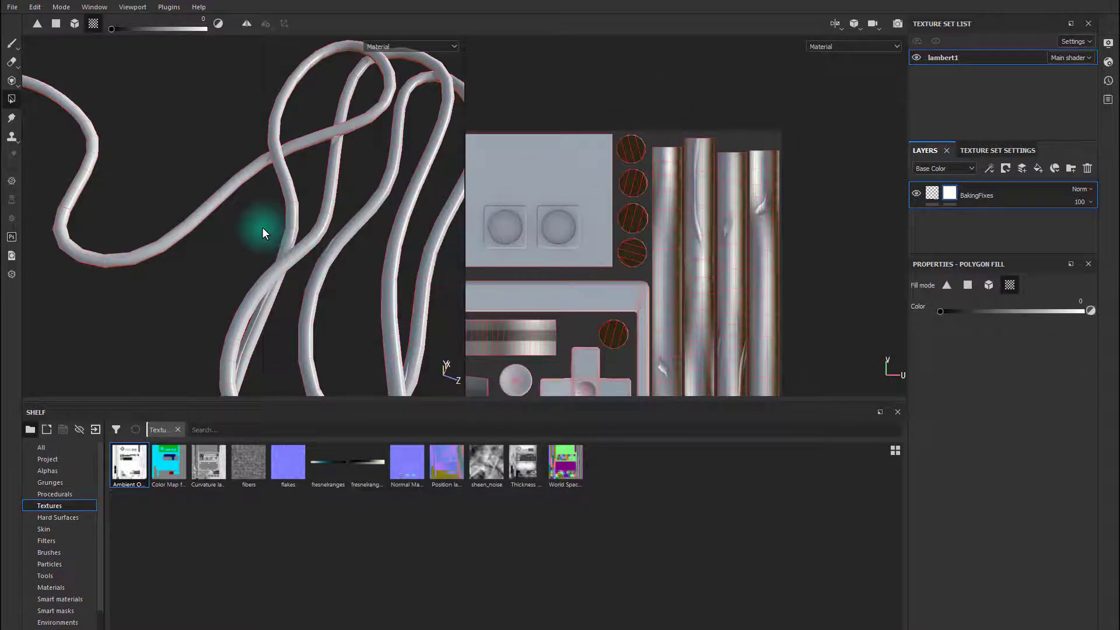
{"action": "middle_click_drag", "start_coordinate": [263, 228], "coordinate": [300, 146]}
{"action": "left_click_drag", "start_coordinate": [345, 201], "coordinate": [321, 250], "text": "alt"}
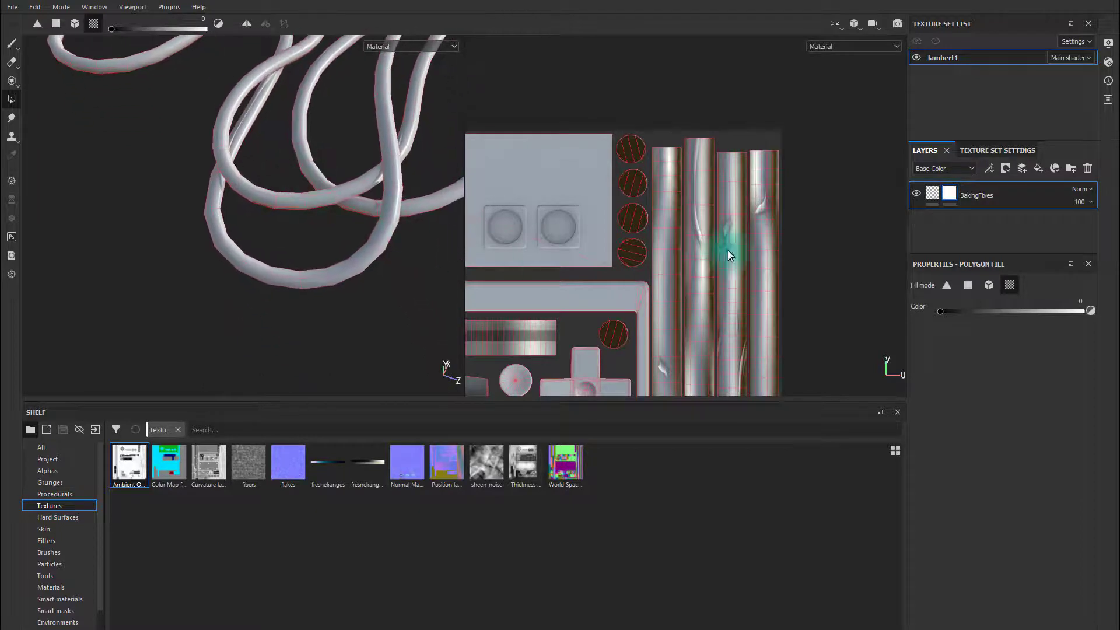
{"action": "scroll", "coordinate": [727, 250], "scroll_direction": "down", "scroll_amount": 3}
{"action": "middle_click_drag", "start_coordinate": [670, 219], "coordinate": [811, 85]}
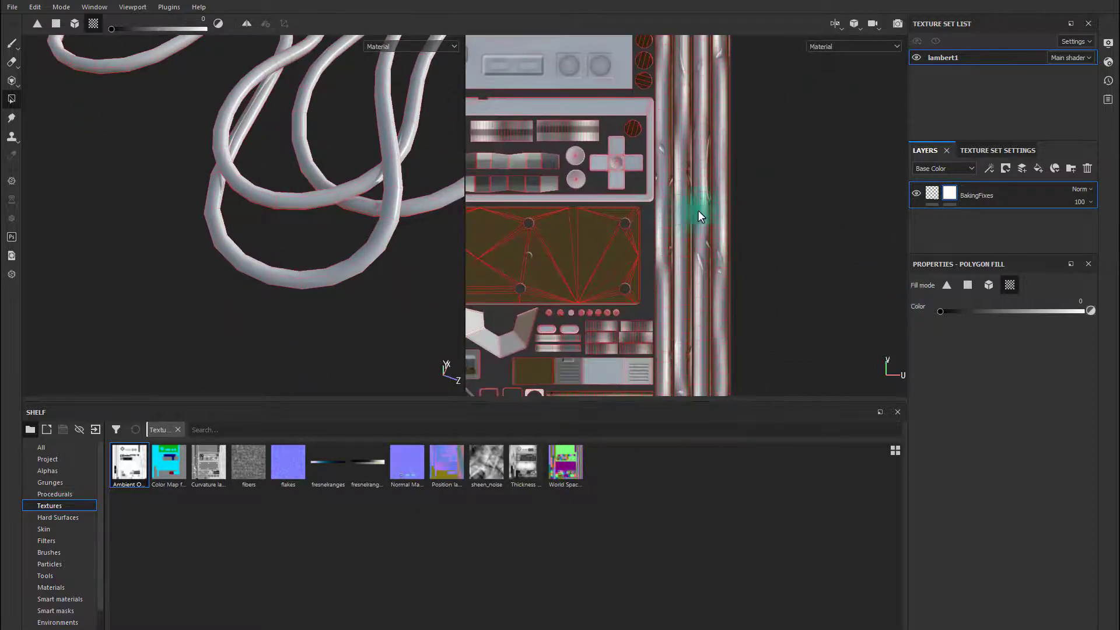
{"action": "scroll", "coordinate": [725, 250], "scroll_direction": "up", "scroll_amount": 3}
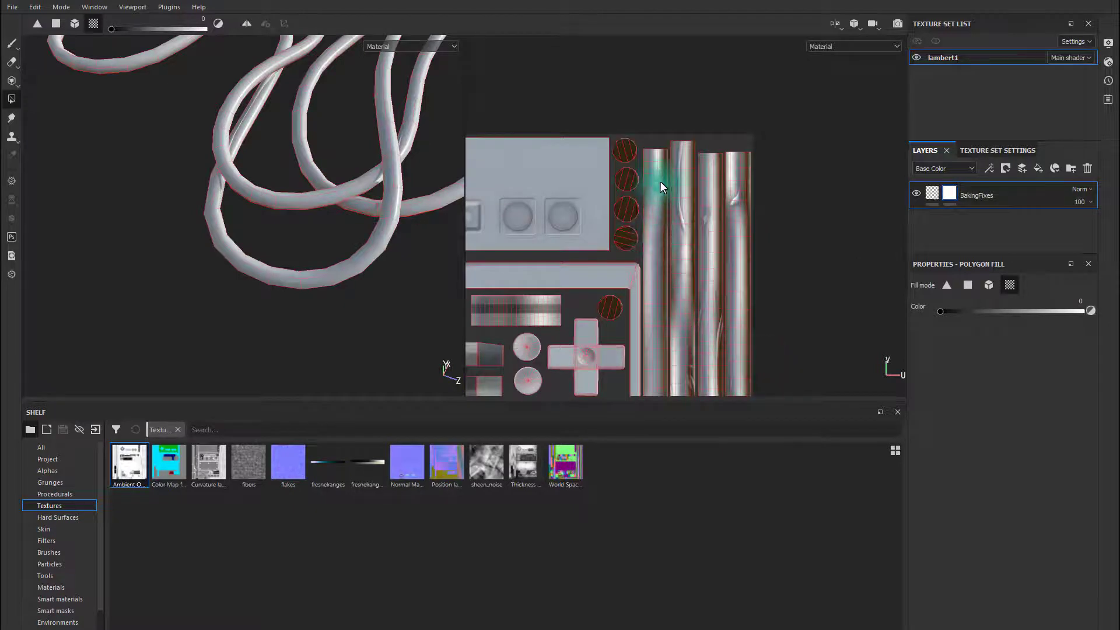
{"action": "middle_click_drag", "start_coordinate": [726, 291], "coordinate": [706, 134], "text": "alt"}
{"action": "middle_click_drag", "start_coordinate": [655, 302], "coordinate": [653, 226], "text": "alt"}
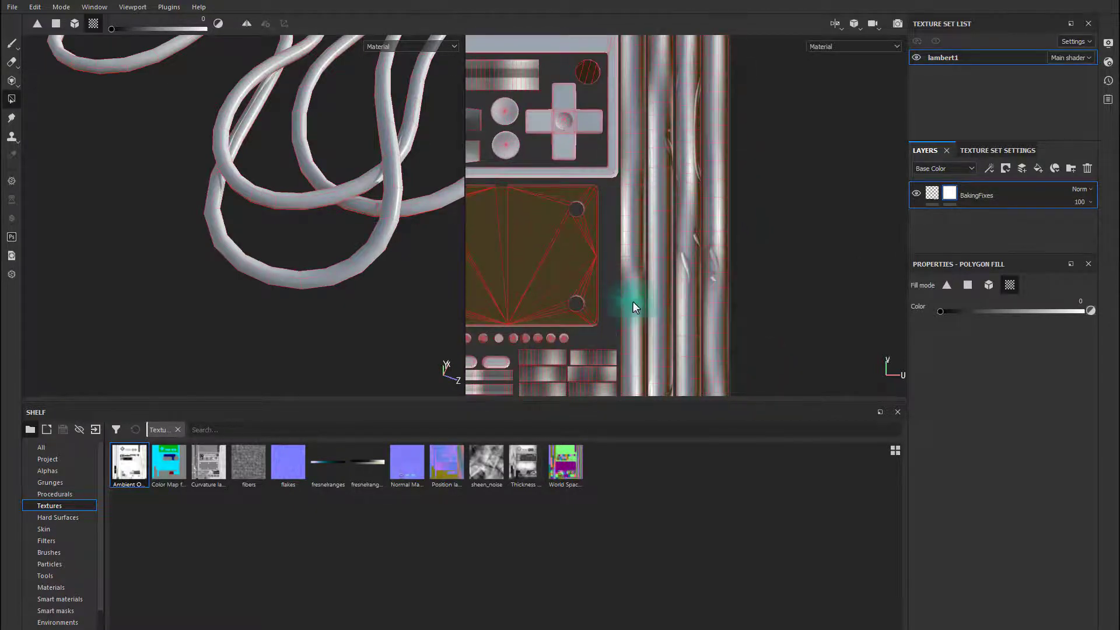
{"action": "middle_click_drag", "start_coordinate": [636, 307], "coordinate": [660, 216], "text": "alt"}
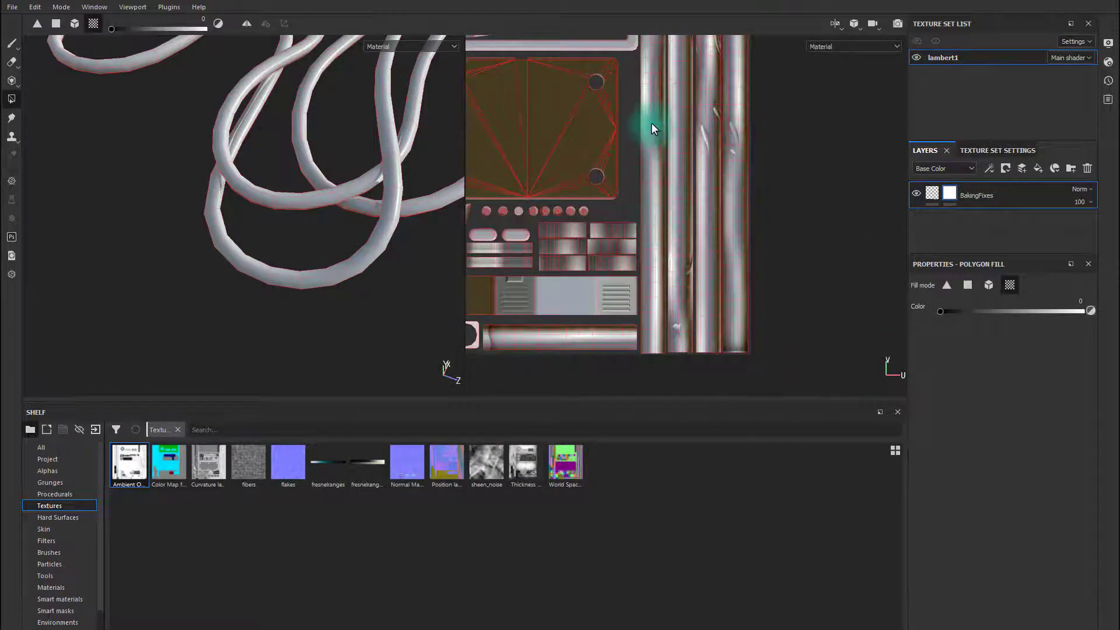
{"action": "middle_click_drag", "start_coordinate": [651, 123], "coordinate": [642, 311], "text": "alt"}
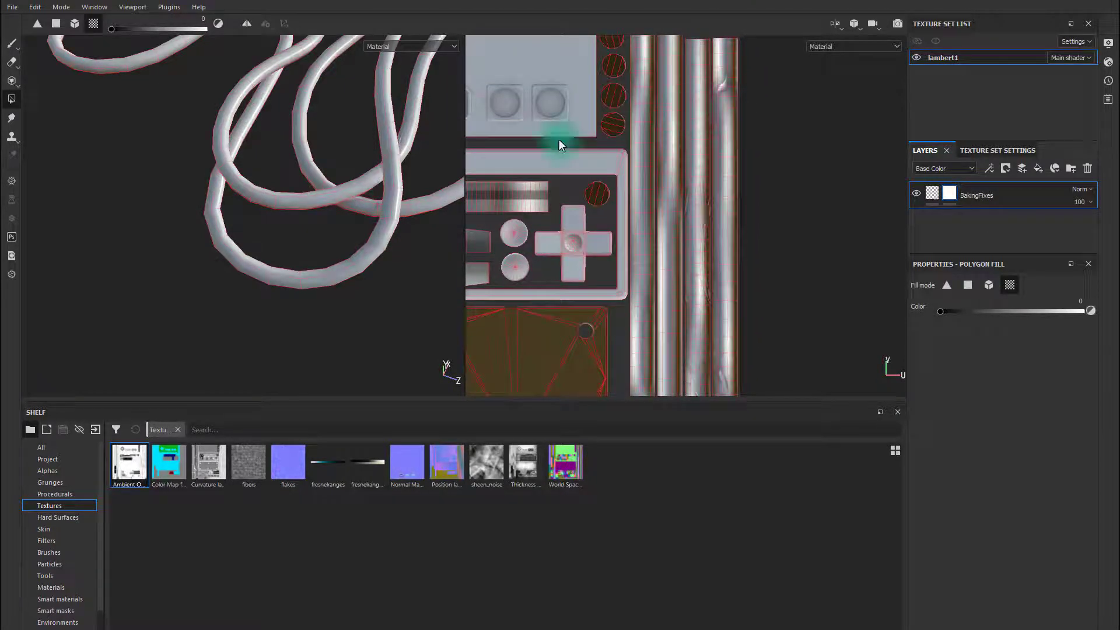
Fill the tips and barrels of the pins inside the cable's connector plug black in the mask.
{"action": "left_click_drag", "start_coordinate": [365, 120], "coordinate": [232, 216], "text": "alt"}
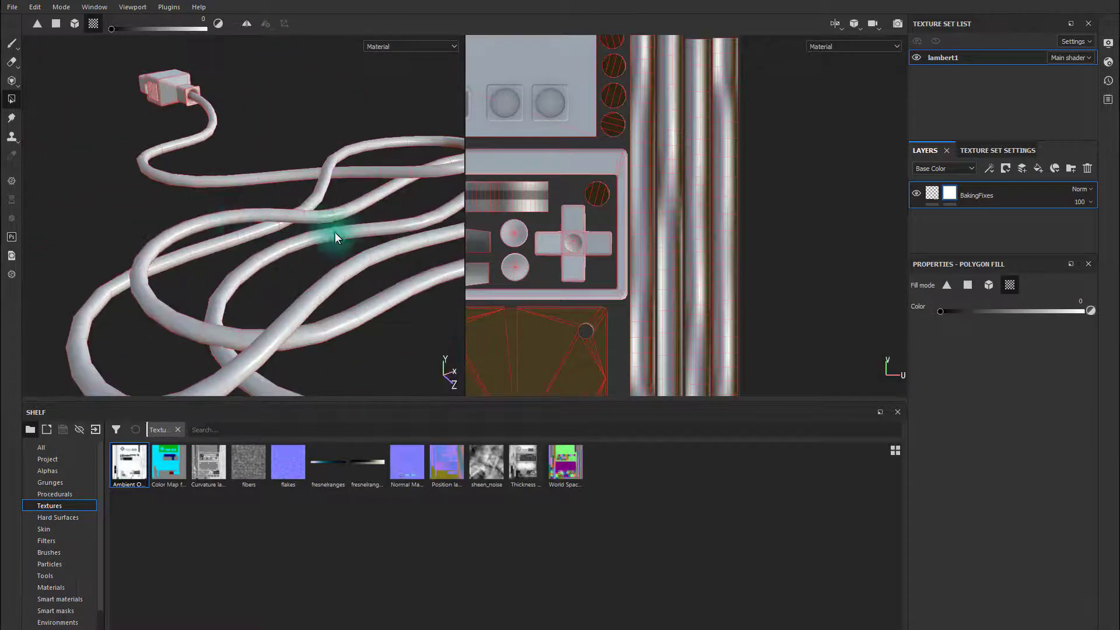
{"action": "left_click_drag", "start_coordinate": [334, 232], "coordinate": [209, 191], "text": "alt"}
{"action": "right_click_drag", "start_coordinate": [209, 192], "coordinate": [232, 208], "text": "alt"}
{"action": "left_click_drag", "start_coordinate": [232, 208], "coordinate": [240, 226], "text": "alt"}
{"action": "right_click_drag", "start_coordinate": [240, 226], "coordinate": [1099, 363], "text": "alt"}
{"action": "middle_click_drag", "start_coordinate": [307, 269], "coordinate": [207, 218], "text": "alt"}
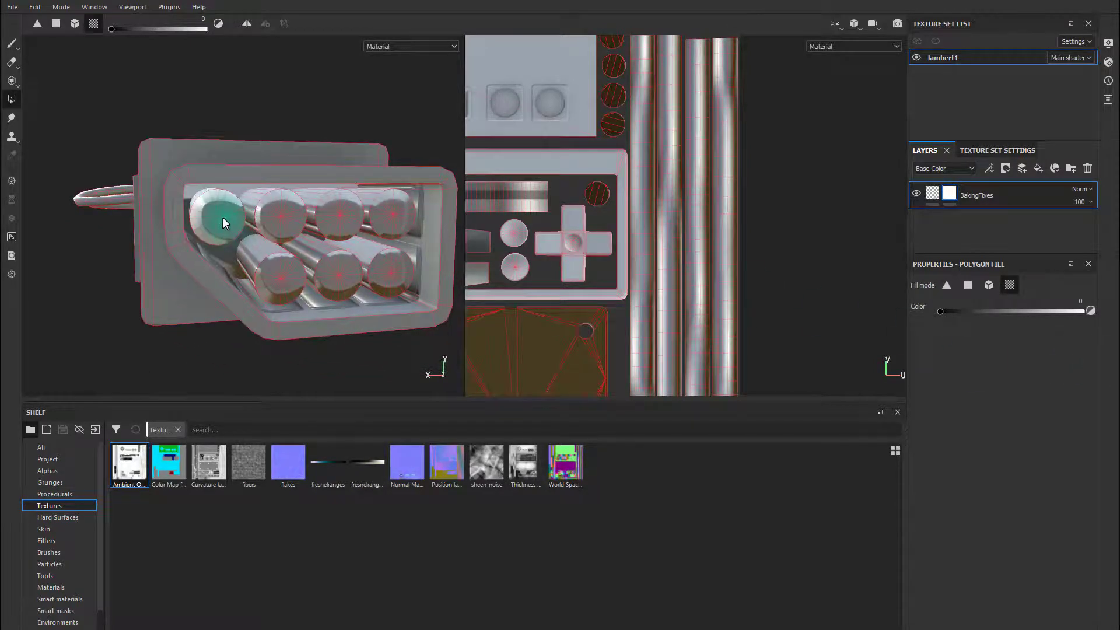
{"action": "left_click", "coordinate": [222, 217]}
{"action": "left_click", "coordinate": [282, 208]}
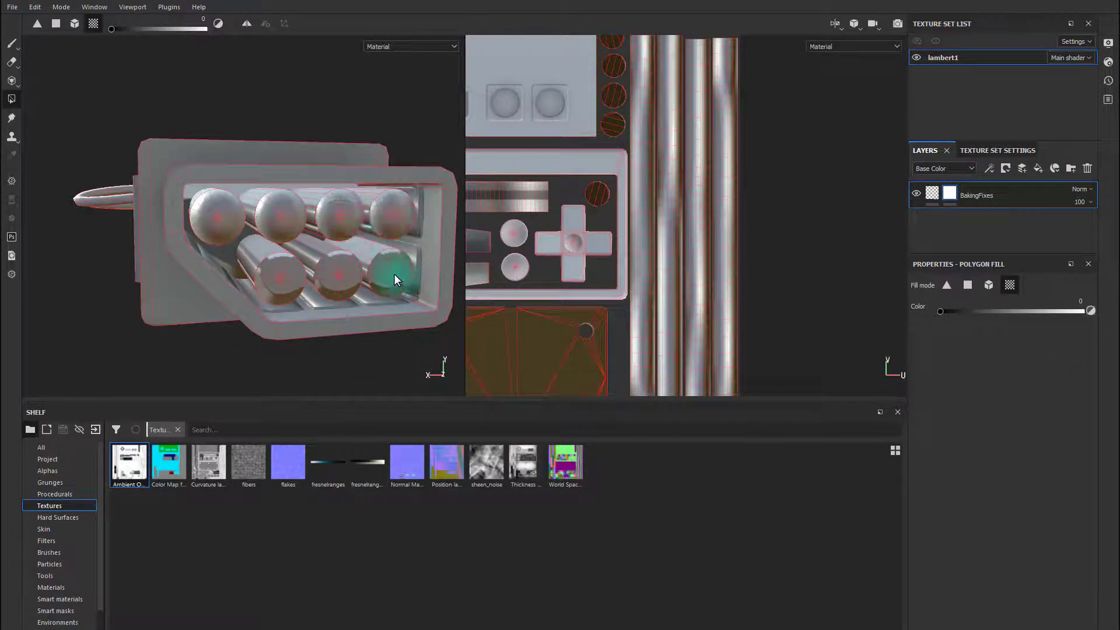
{"action": "left_click", "coordinate": [318, 255]}
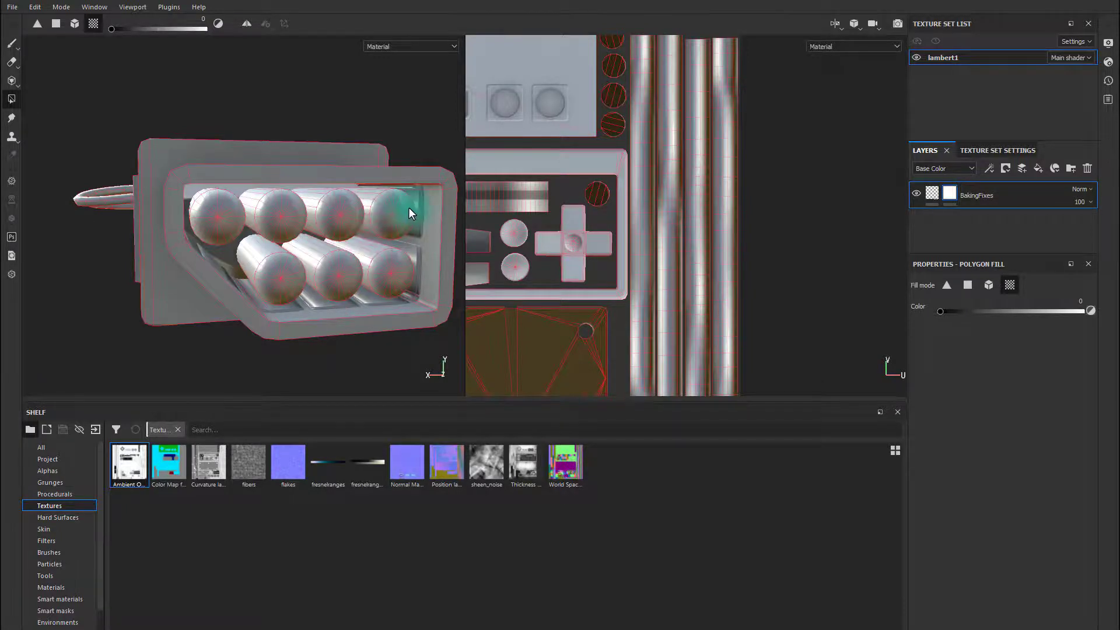
Brush black into the BakingFixes mask on the controller body's front side near the D-pad, using the Paint tool.
{"action": "left_click_drag", "start_coordinate": [409, 208], "coordinate": [313, 268], "text": "alt"}
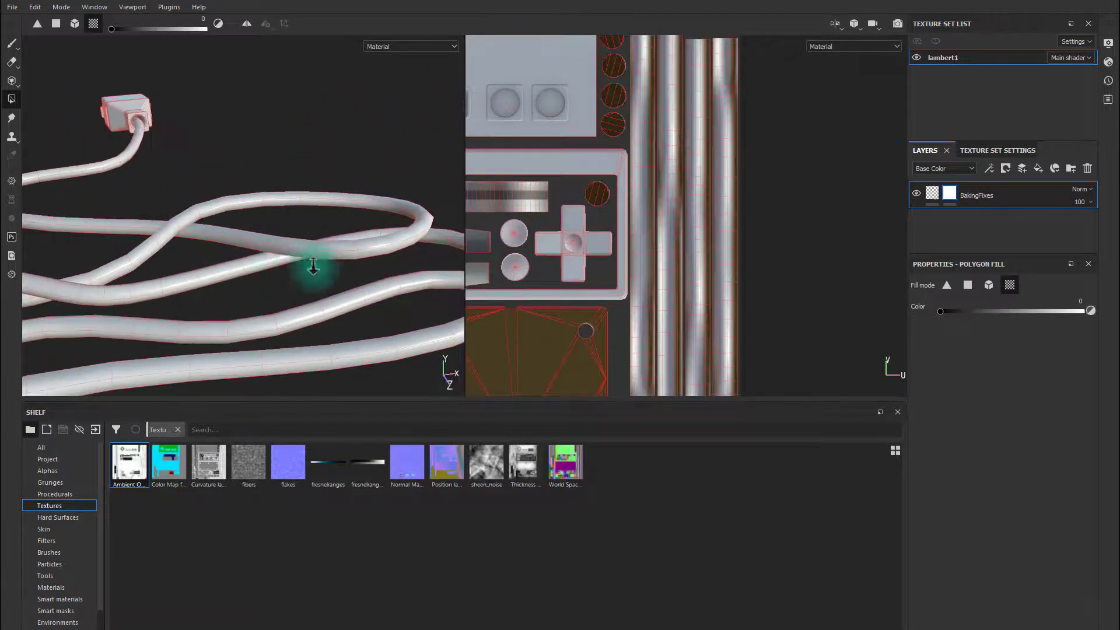
{"action": "right_click_drag", "start_coordinate": [314, 267], "coordinate": [90, 226], "text": "alt"}
{"action": "middle_click_drag", "start_coordinate": [152, 302], "coordinate": [150, 168], "text": "alt"}
{"action": "left_click_drag", "start_coordinate": [150, 168], "coordinate": [202, 232], "text": "alt"}
{"action": "left_click", "coordinate": [18, 44]}
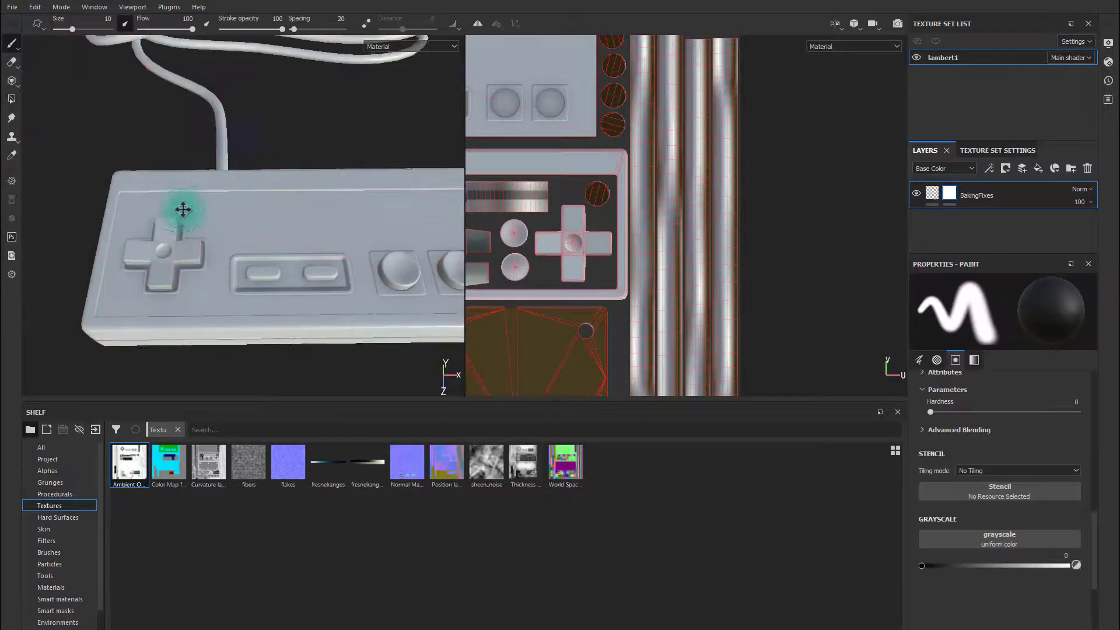
{"action": "middle_click_drag", "start_coordinate": [183, 210], "coordinate": [192, 231], "text": "alt"}
{"action": "mouse_move", "coordinate": [192, 232]}
{"action": "right_mouse_down", "text": "shift"}
{"action": "mouse_move", "coordinate": [327, 265]}
{"action": "mouse_move", "coordinate": [269, 255]}
{"action": "right_mouse_up", "text": "shift"}
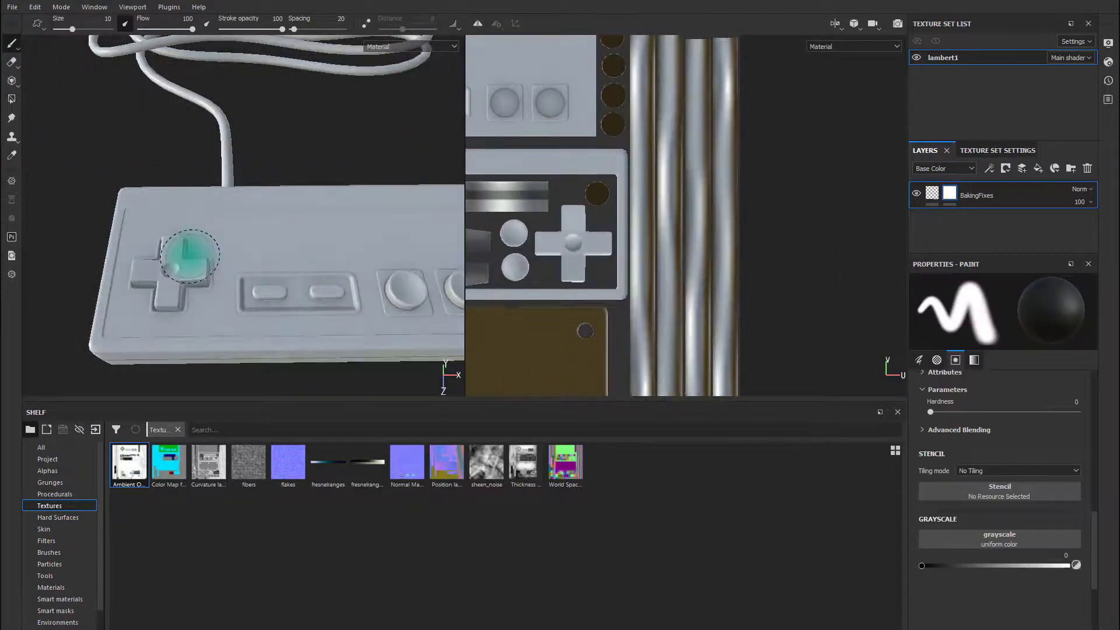
{"action": "left_click_drag", "start_coordinate": [188, 253], "coordinate": [406, 169], "text": "alt"}
{"action": "left_click_drag", "start_coordinate": [369, 202], "coordinate": [105, 251], "text": "alt"}
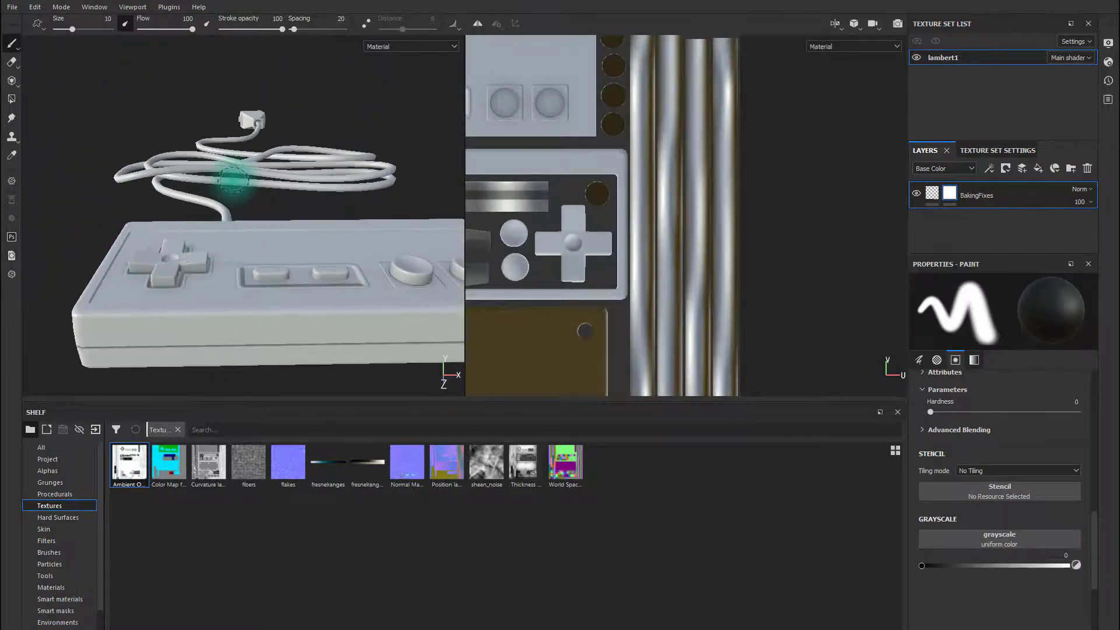
{"action": "mouse_move", "coordinate": [230, 181]}
{"action": "left_mouse_down", "text": "alt"}
{"action": "mouse_move", "coordinate": [215, 155]}
{"action": "mouse_move", "coordinate": [158, 253]}
{"action": "mouse_move", "coordinate": [314, 222]}
{"action": "mouse_move", "coordinate": [230, 208]}
{"action": "mouse_move", "coordinate": [190, 225]}
{"action": "mouse_move", "coordinate": [250, 250]}
{"action": "mouse_move", "coordinate": [395, 237]}
{"action": "mouse_move", "coordinate": [333, 251]}
{"action": "mouse_move", "coordinate": [220, 249]}
{"action": "left_mouse_up", "text": "alt"}
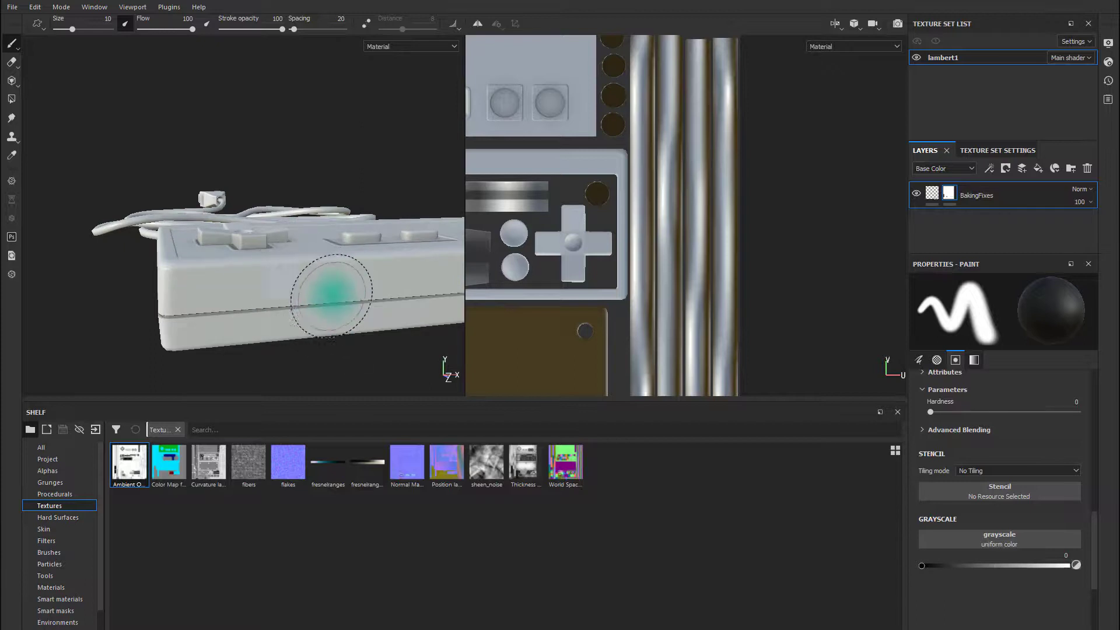
{"action": "left_click_drag", "start_coordinate": [262, 294], "coordinate": [264, 309], "text": "alt"}
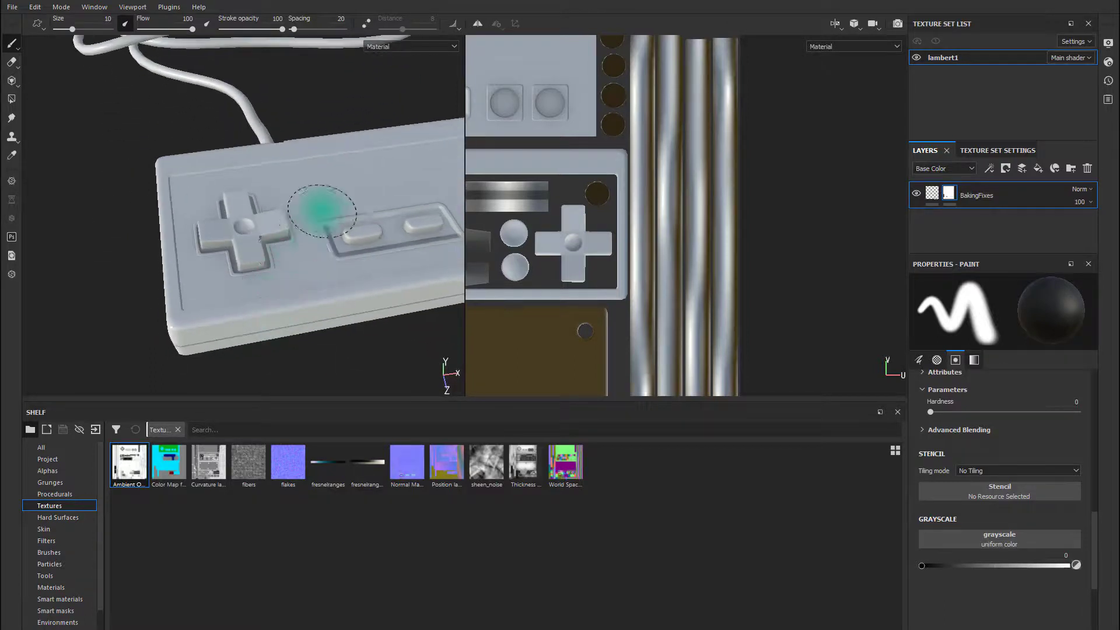
{"action": "middle_click_drag", "start_coordinate": [350, 201], "coordinate": [219, 268], "text": "alt"}
{"action": "scroll", "coordinate": [341, 240], "scroll_direction": "down", "scroll_amount": 5}
{"action": "mouse_move", "coordinate": [327, 198]}
{"action": "middle_mouse_down", "text": "alt"}
{"action": "mouse_move", "coordinate": [325, 271]}
{"action": "mouse_move", "coordinate": [314, 207]}
{"action": "middle_mouse_up", "text": "alt"}
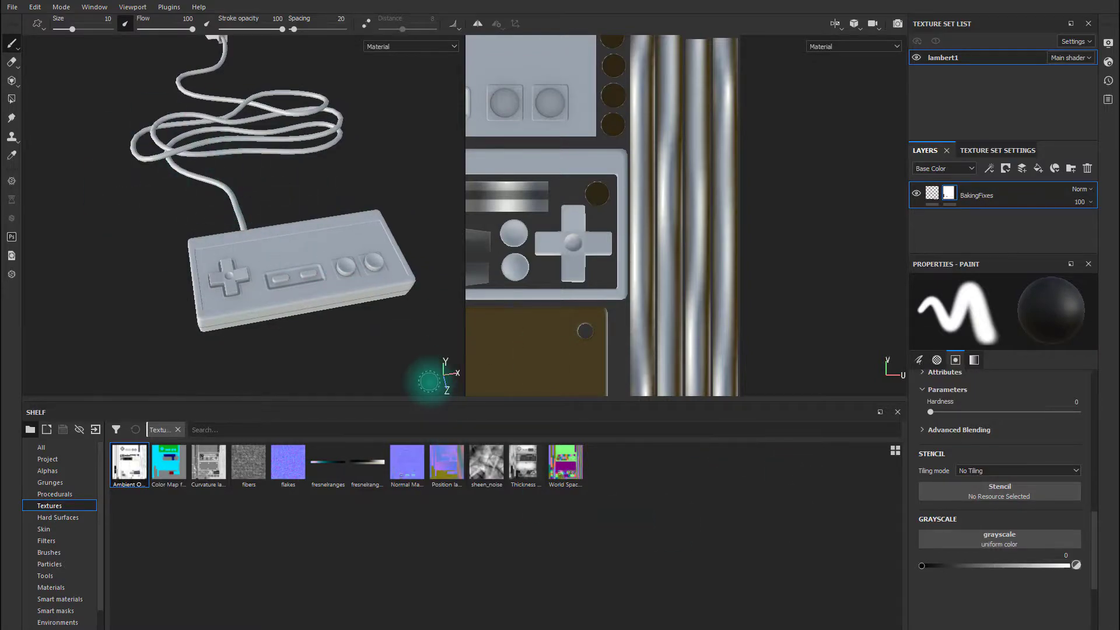